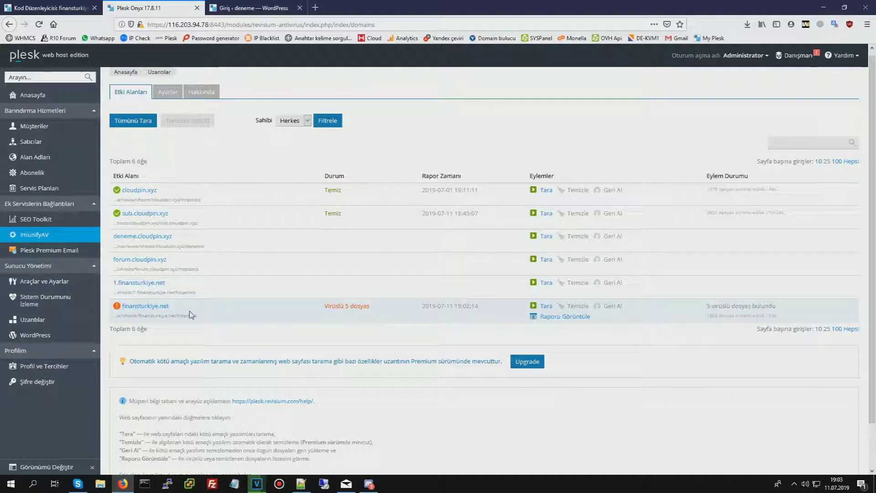
Step: Open the ImunifyAV scan report for finansturkiye.net and go to its list of infected files
left_click_drag(122, 309, 383, 309)
left_click(370, 307)
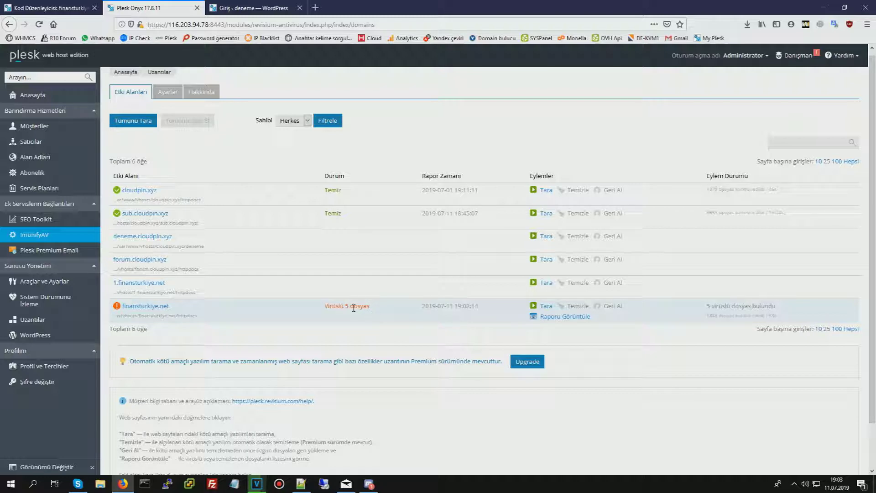
left_click(552, 316)
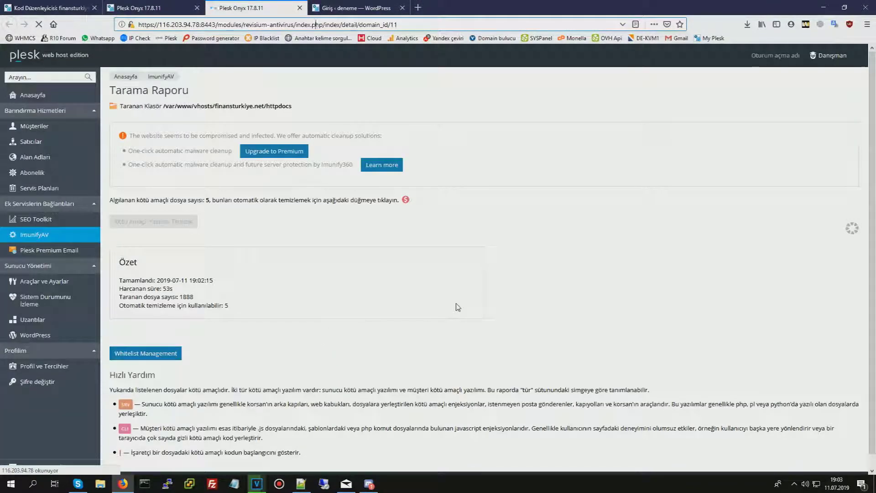
scroll(458, 307, "down", 5)
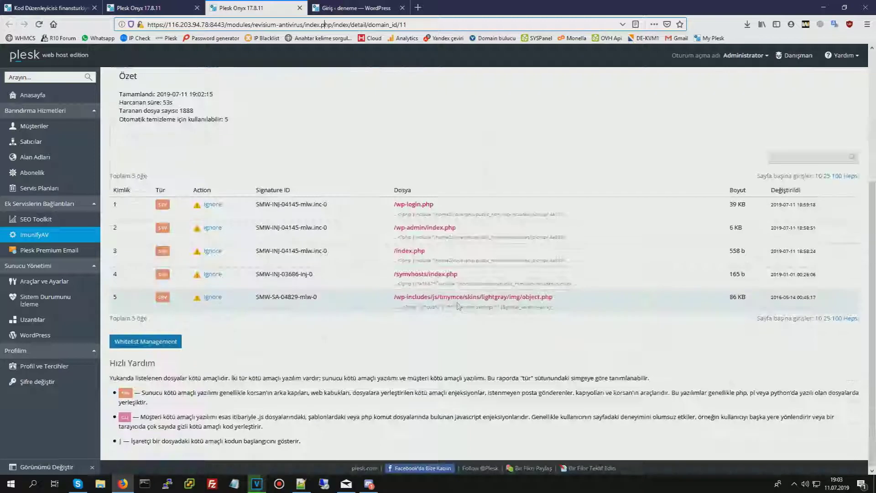
Step: Examine the infected file paths in the scan report, from /wp-admin/index.php to the object.php file under /wp-includes
left_click_drag(729, 190, 464, 229)
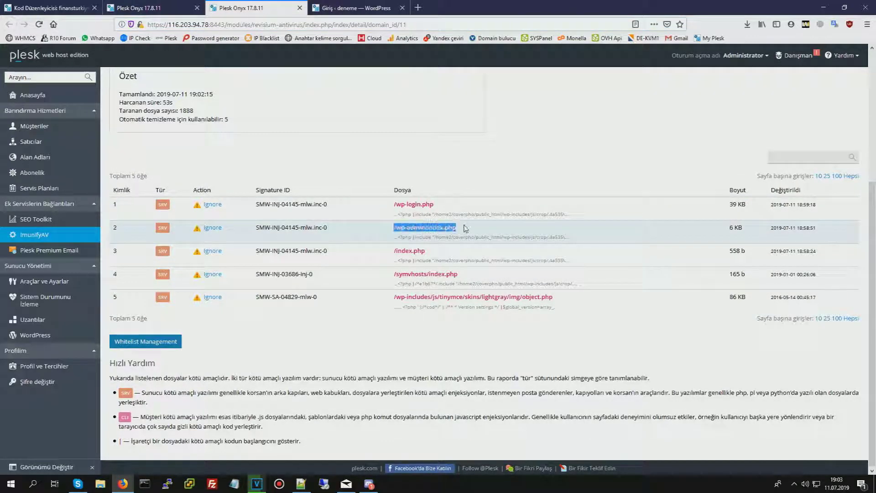
left_click(464, 228)
left_click_drag(386, 251, 463, 254)
left_click(463, 254)
left_click_drag(389, 275, 470, 275)
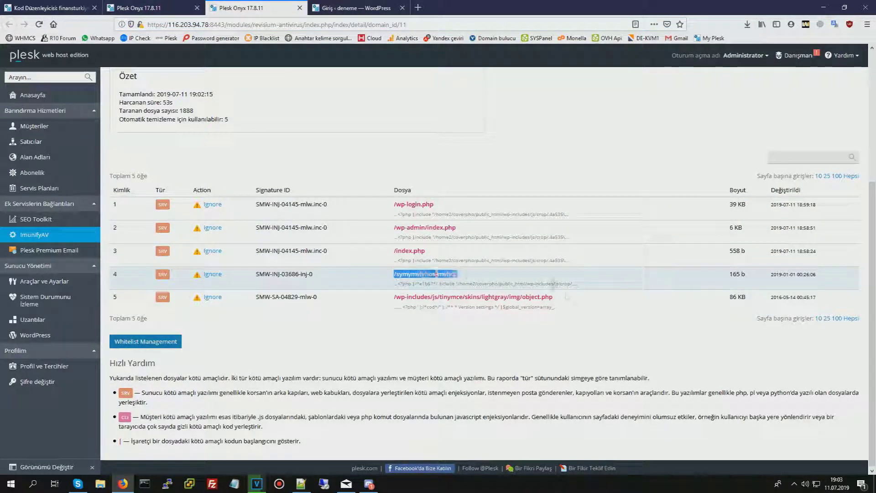
left_click(470, 275)
double_click(550, 298)
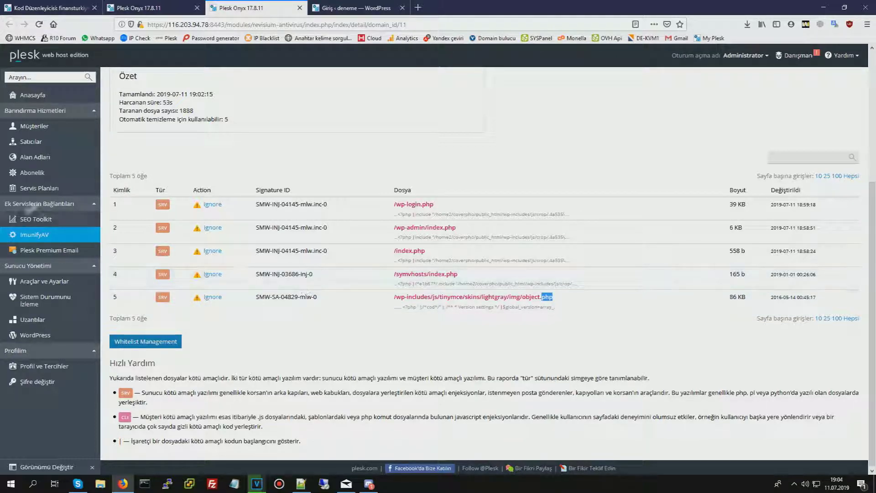
Step: Close the ImunifyAV domain overview and open the file manager of the finansturkiye.net domain
middle_click(51, 157)
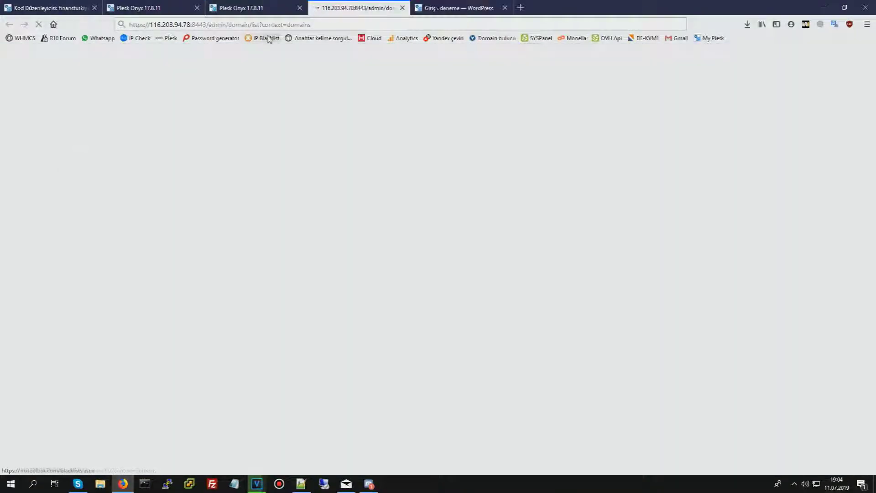
left_click(151, 8)
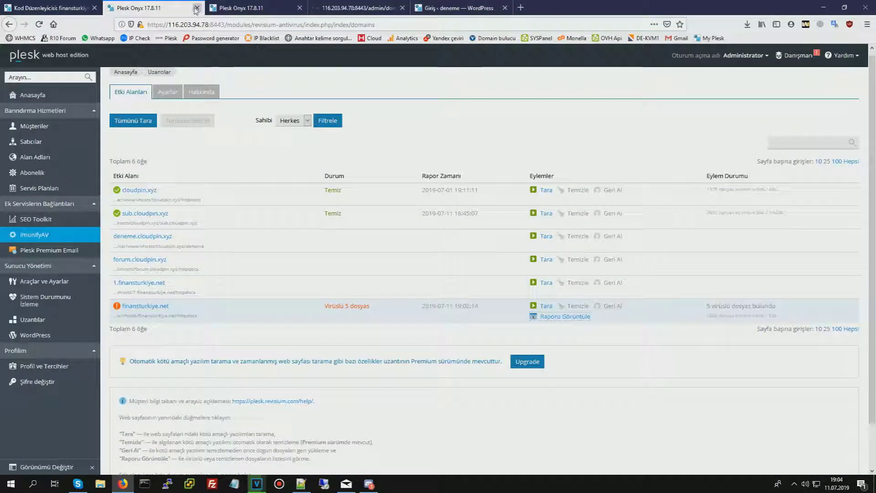
left_click(198, 8)
left_click(233, 5)
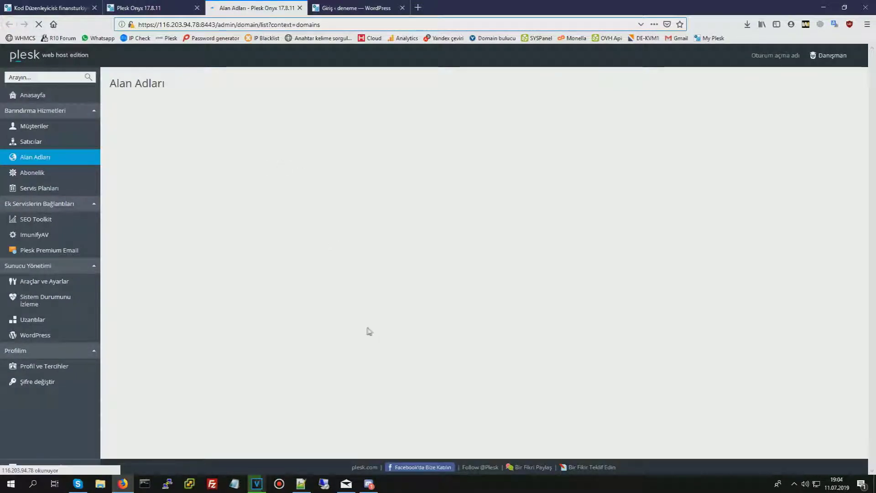
left_click(155, 207)
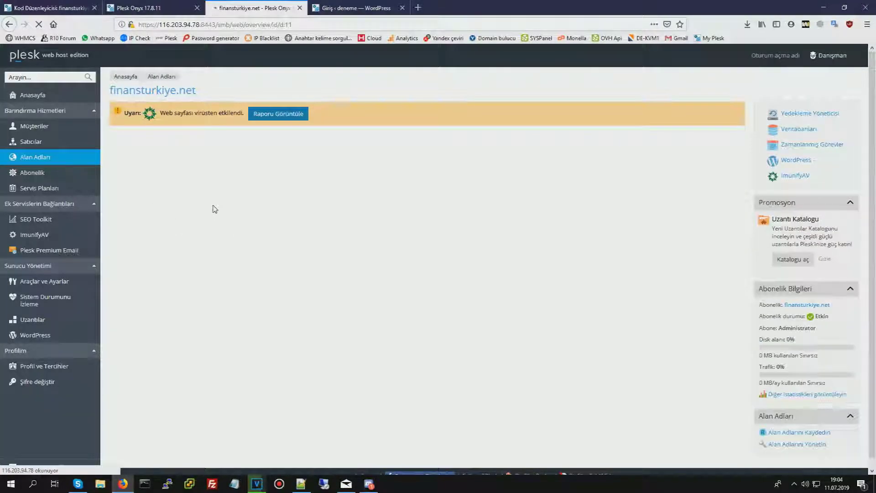
left_click(363, 334)
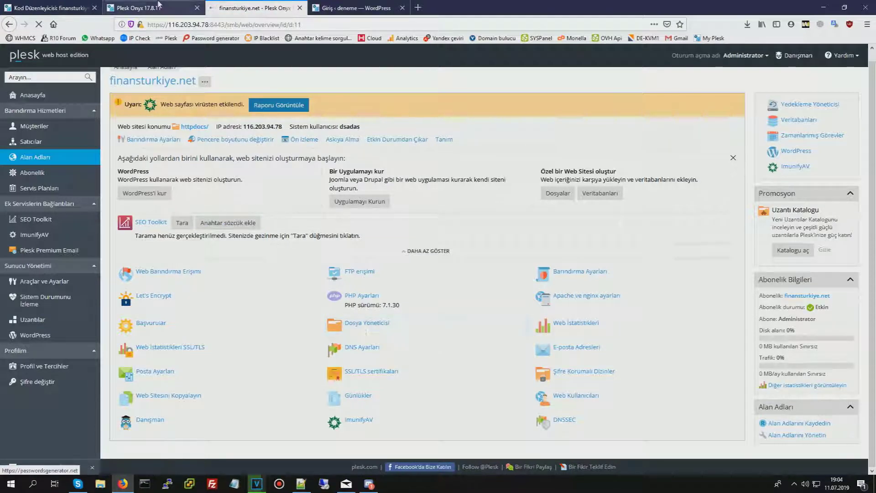
Step: Recheck the /wp-login.php and /wp-admin/index.php entries in the scan report, then return to the domain's file manager
left_click(138, 8)
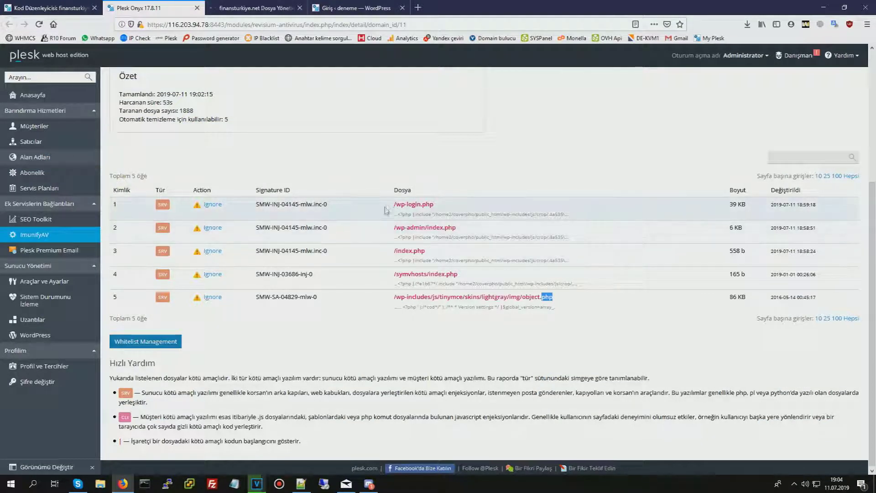
left_click_drag(392, 204, 459, 206)
left_click_drag(393, 227, 509, 230)
left_click(509, 230)
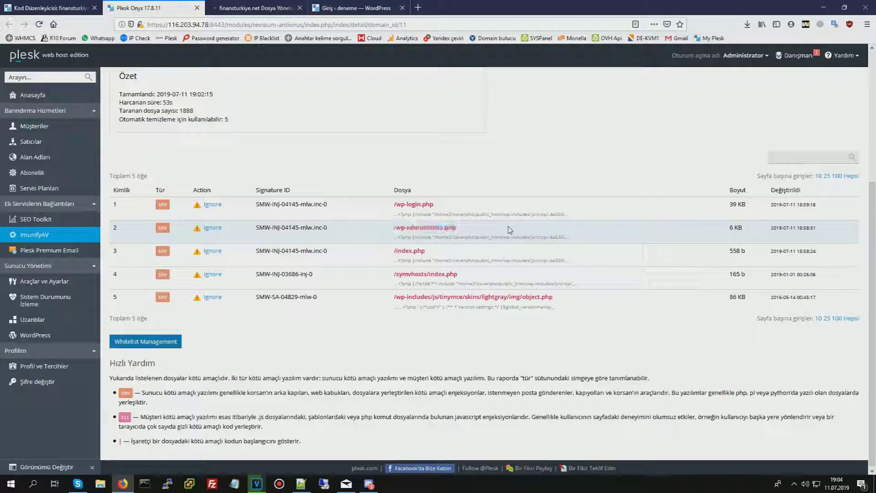
left_click(228, 4)
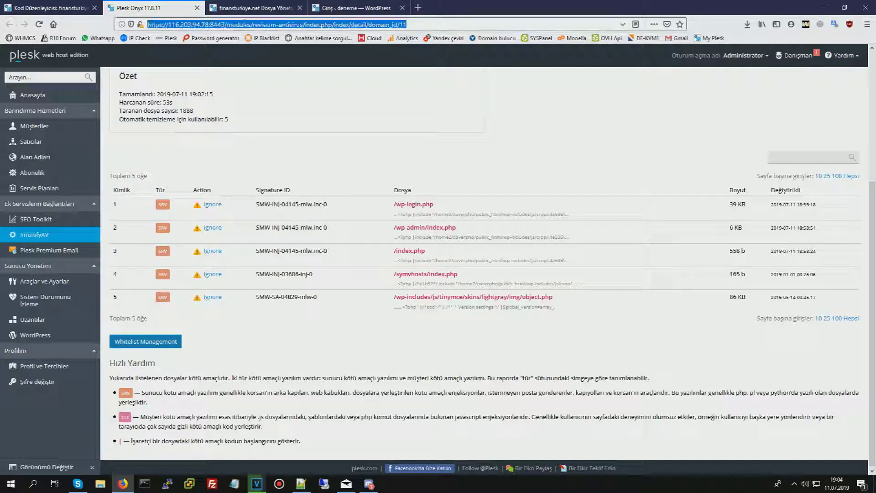
left_click(244, 3)
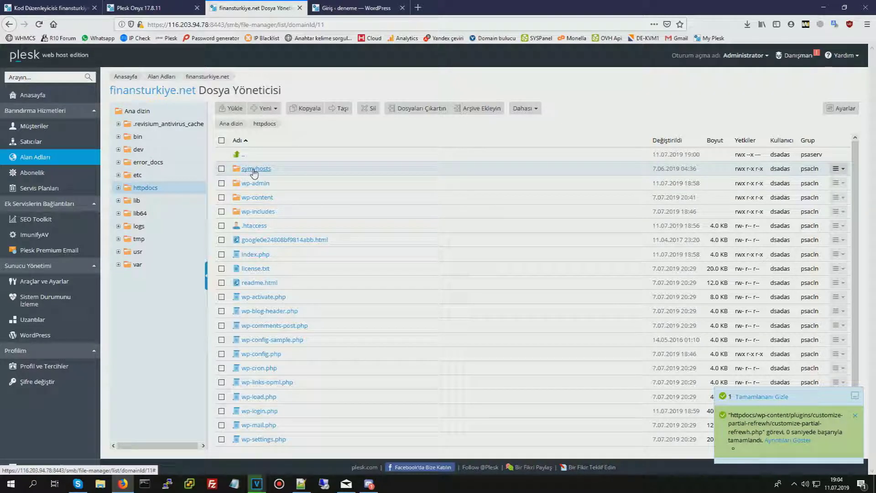
Step: Permanently delete the symvhosts folder from the httpdocs directory
left_click_drag(282, 174, 241, 170)
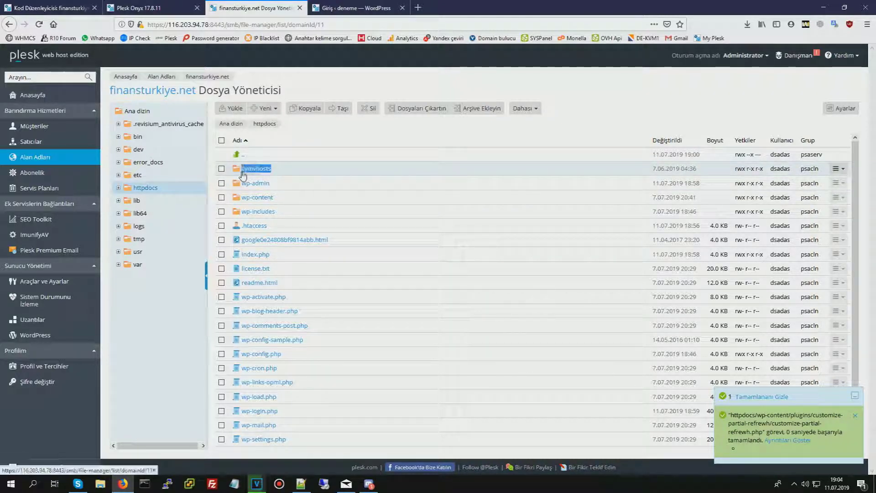
left_click_drag(297, 169, 244, 169)
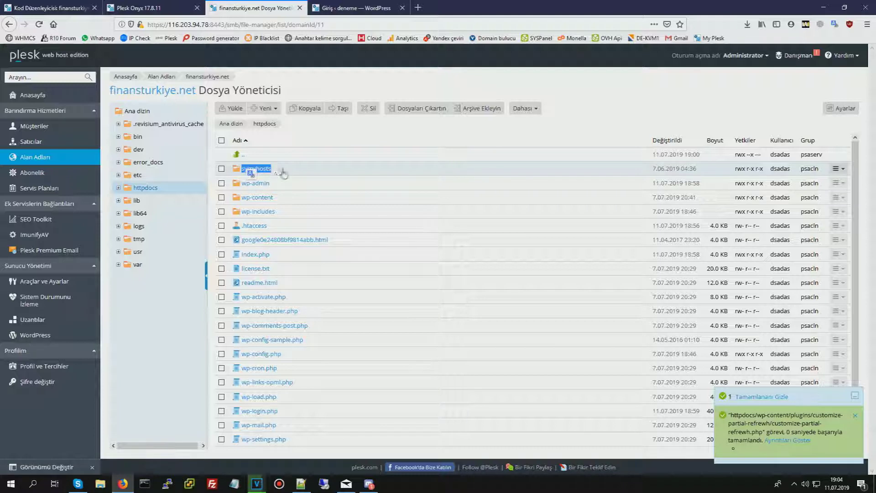
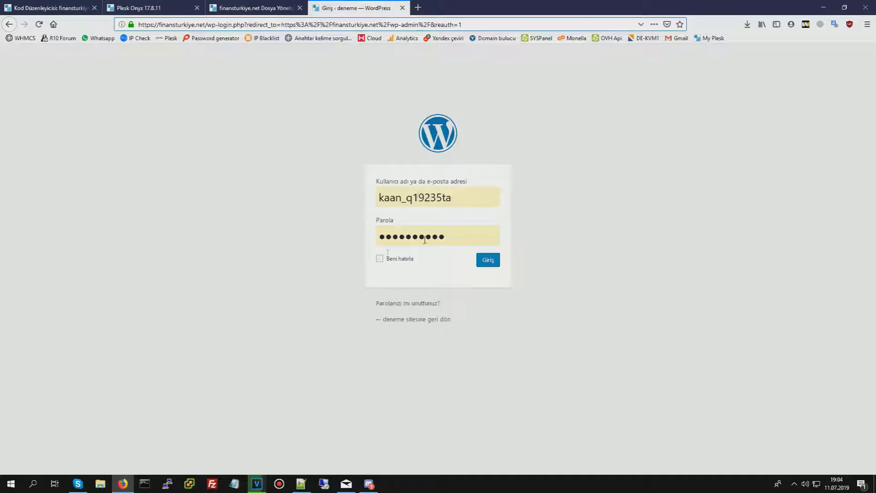
left_click(235, 7)
key("ctrl+Tab")
key("ctrl+shift+Tab")
left_click(294, 132)
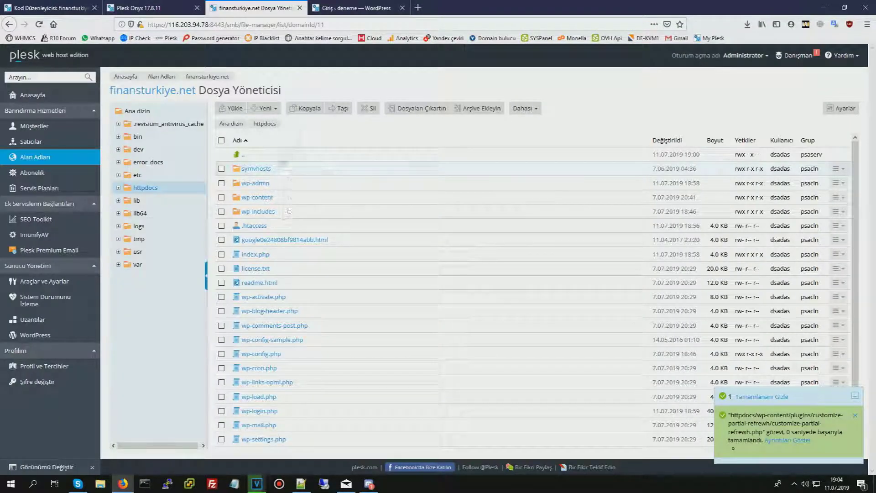
left_click(222, 169)
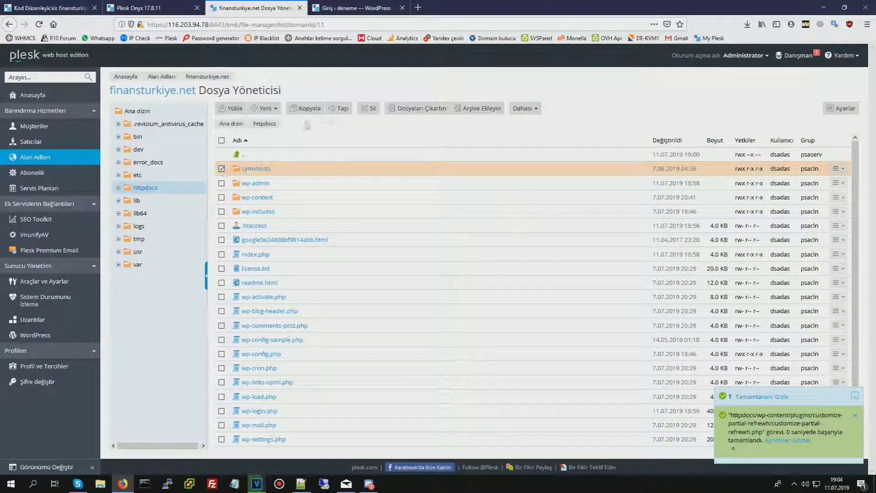
left_click(369, 109)
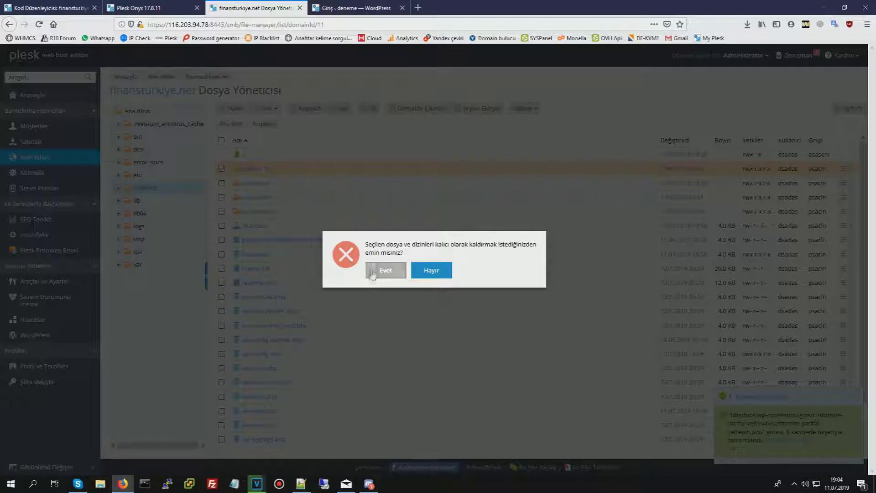
left_click(386, 270)
left_click(160, 7)
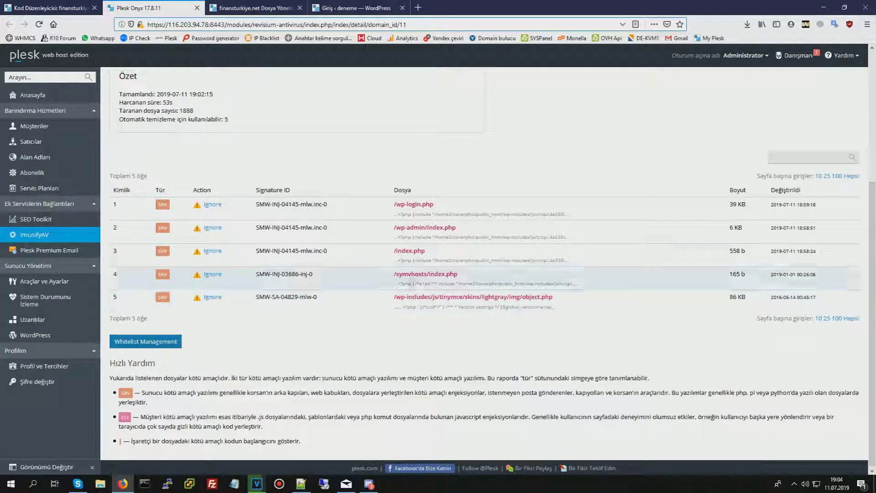
left_click_drag(393, 274, 476, 277)
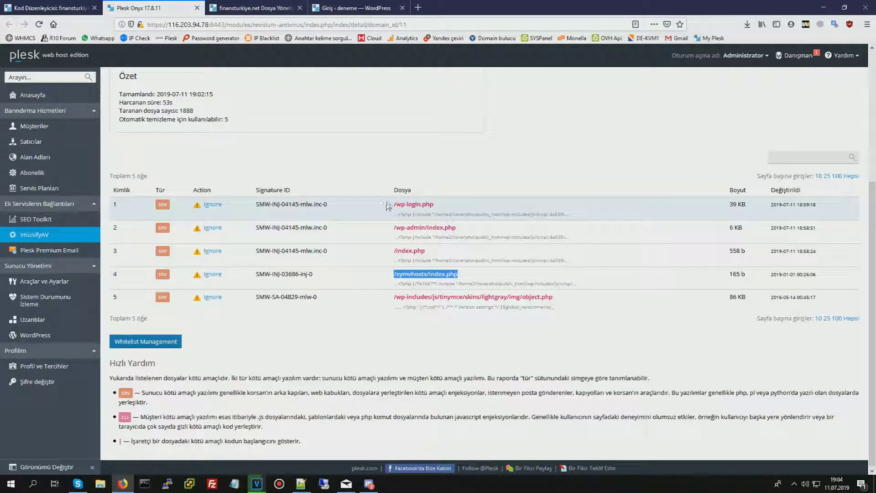
left_click_drag(393, 204, 436, 206)
left_click_drag(393, 250, 459, 254)
left_click(255, 8)
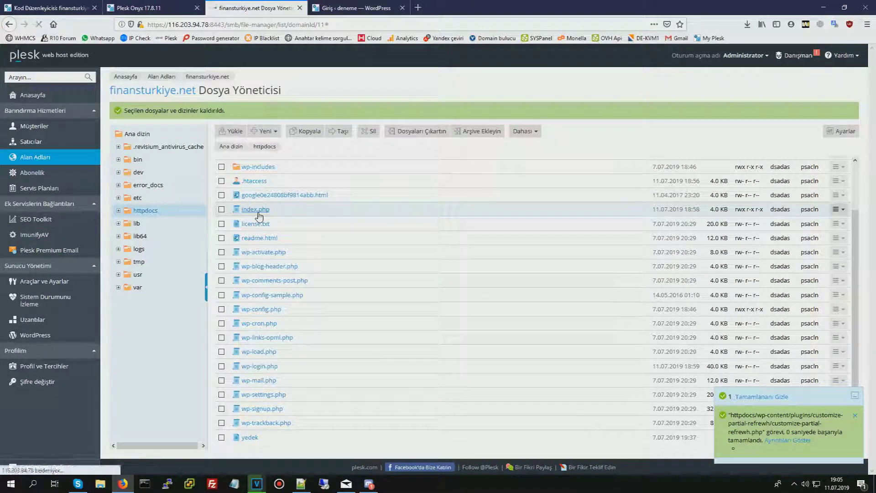
left_click(254, 209)
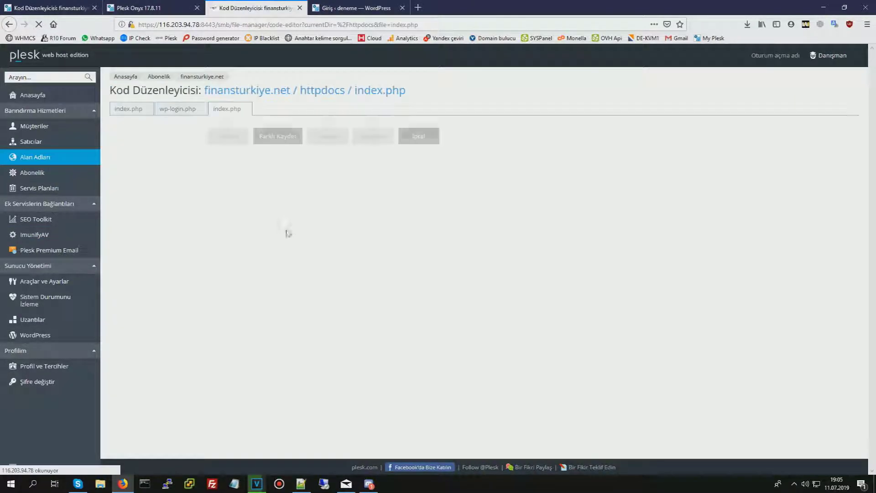
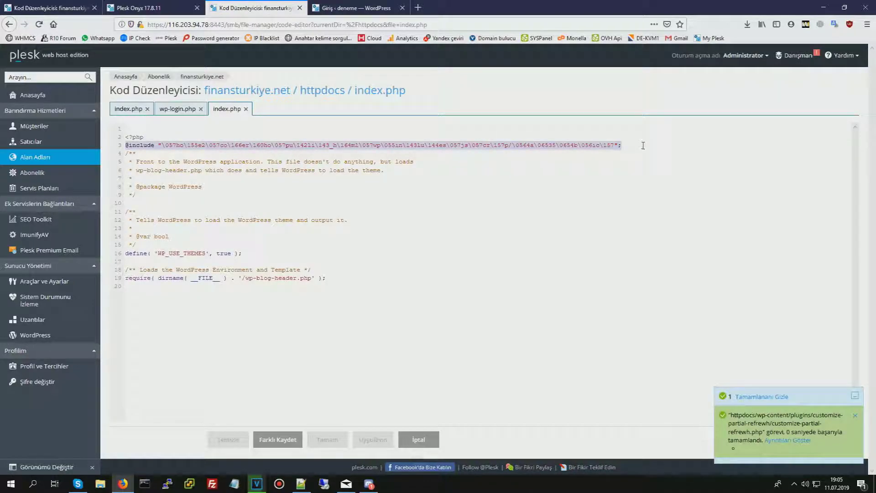
key("Delete")
key("BackSpace")
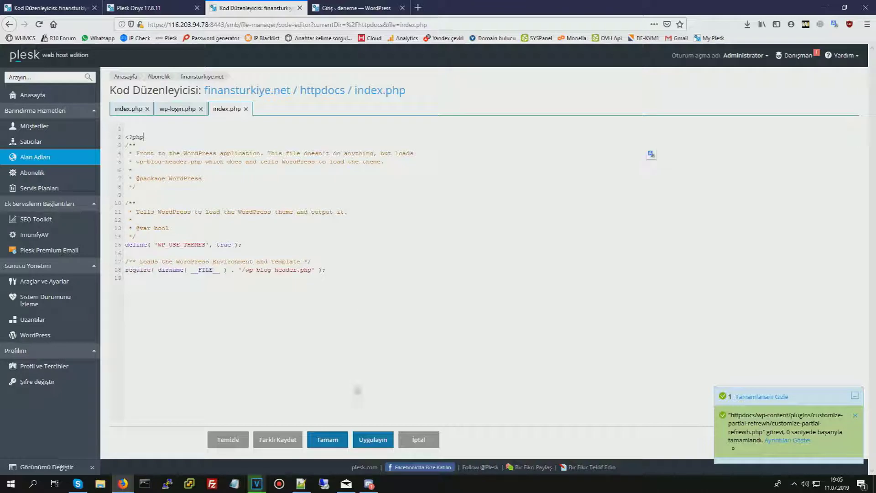
left_click(355, 438)
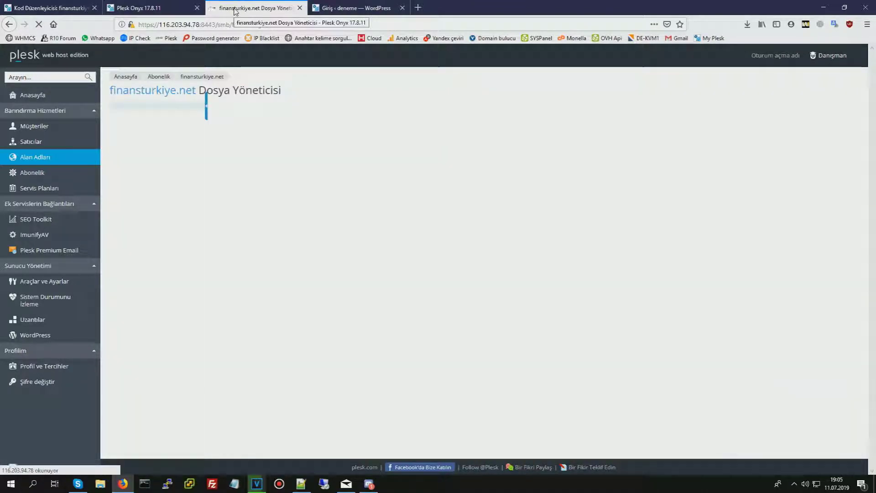
Step: Locate /wp-login.php in the scan report and open that file from the httpdocs directory
left_click(151, 8)
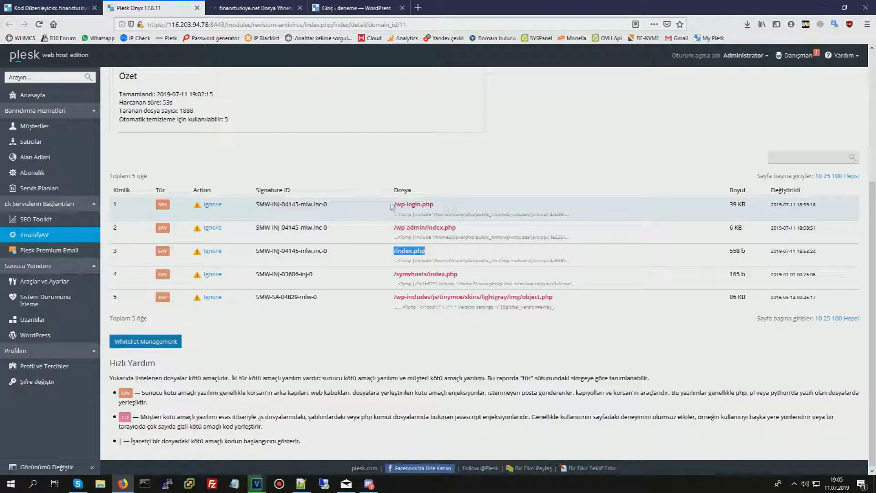
left_click_drag(394, 204, 468, 208)
left_click(254, 8)
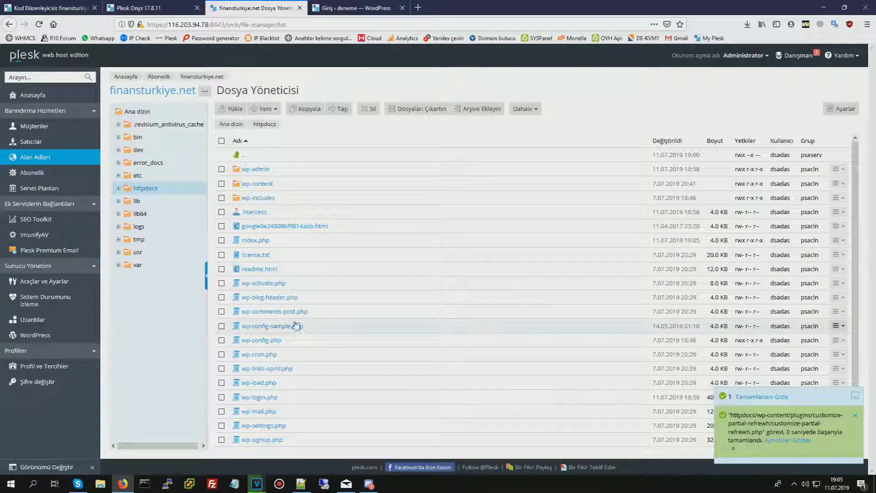
right_click(251, 397)
left_click(270, 314)
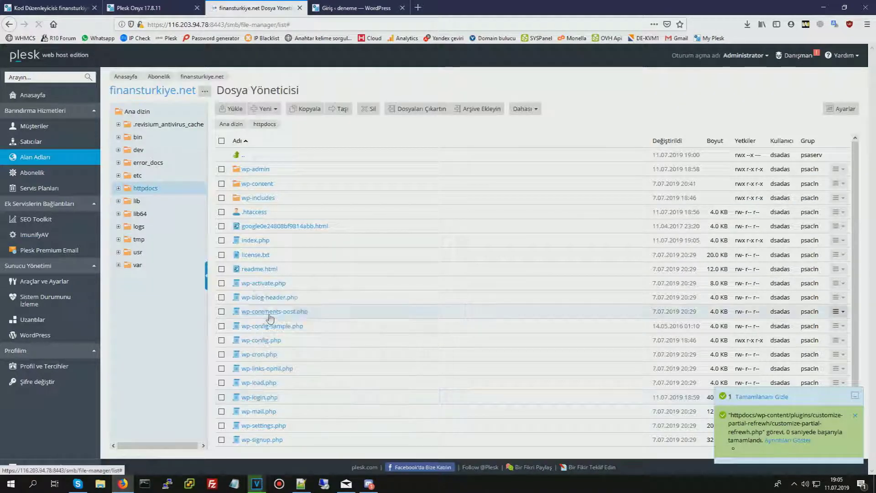
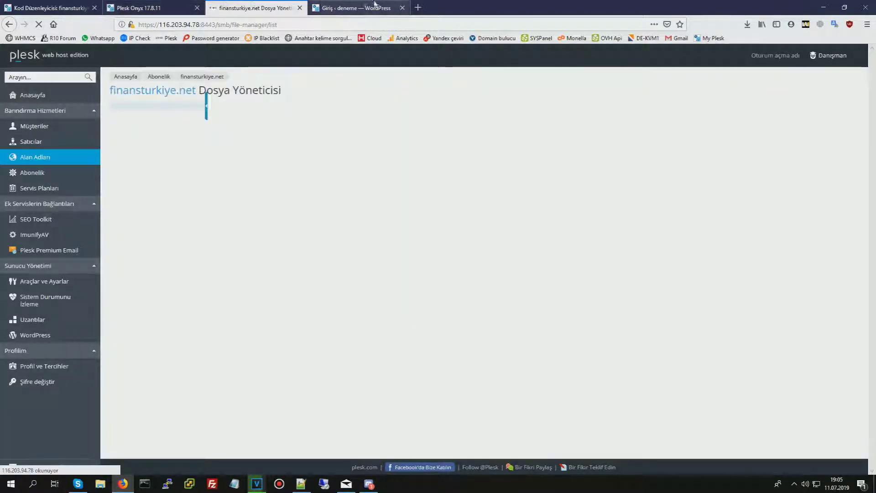
Step: Locate /wp-admin/index.php in the scan report and open that file from the httpdocs/wp-admin directory
left_click(181, 5)
left_click_drag(394, 228, 457, 229)
left_click(253, 8)
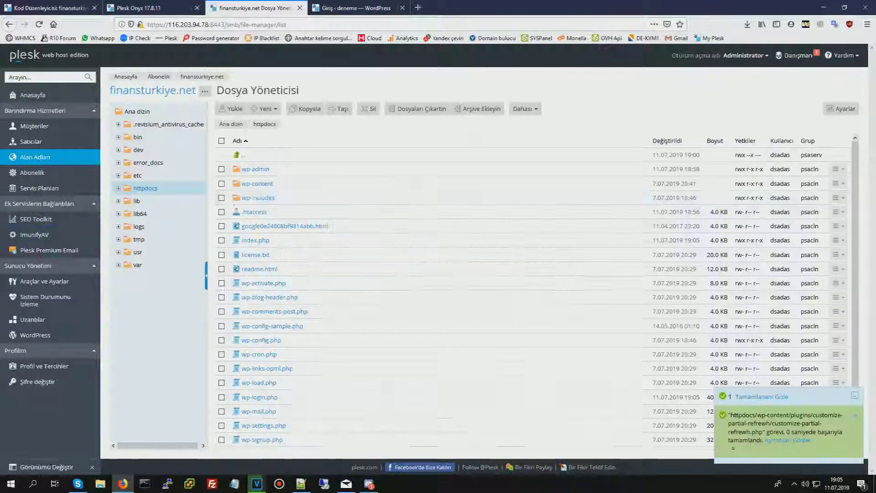
left_click(246, 170)
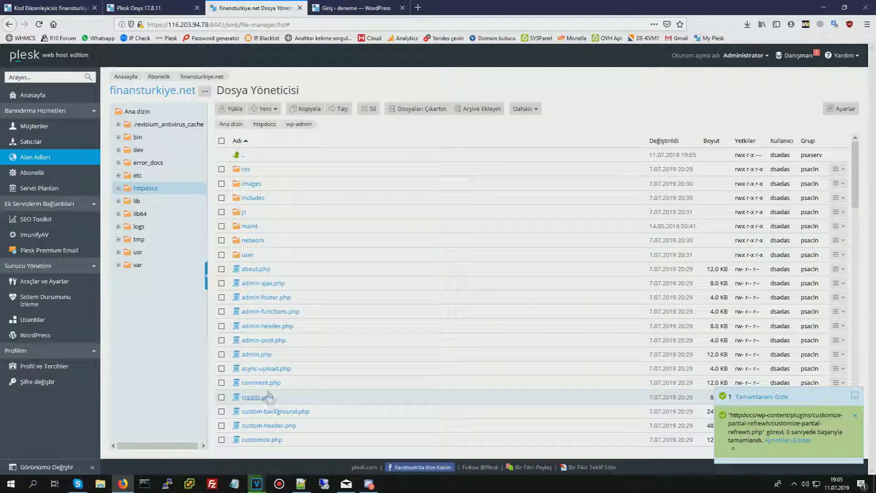
scroll(269, 390, "down", 4)
scroll(269, 390, "down", 1)
left_click(257, 379)
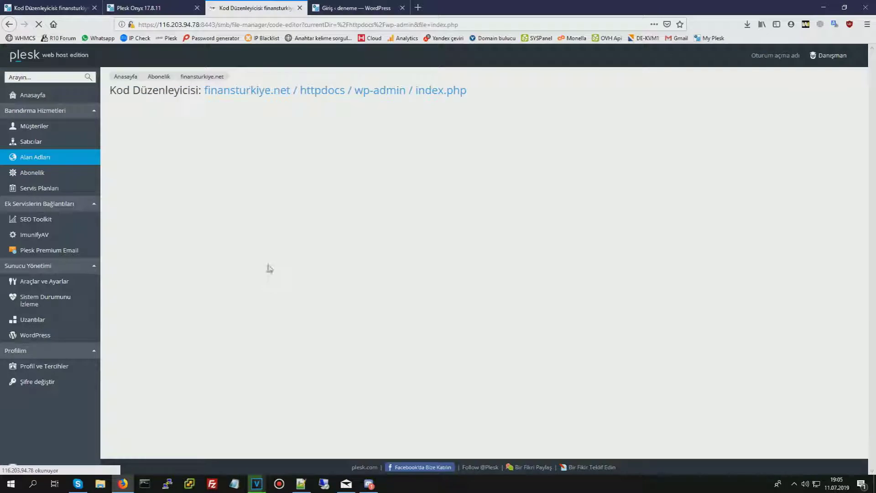
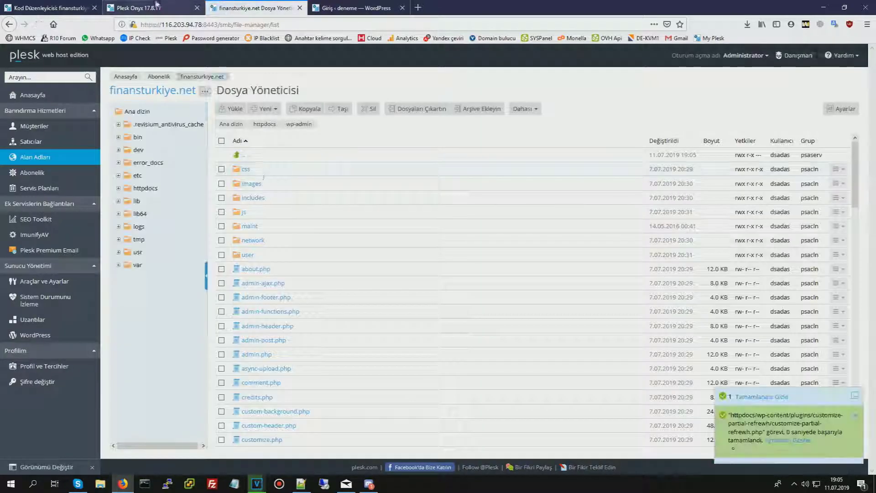
Step: Check the report's /wp-includes/js/tinymce/skins/lightgray/img/object.php entry and browse to httpdocs/wp-includes/js/tinymce in the file manager
left_click(180, 5)
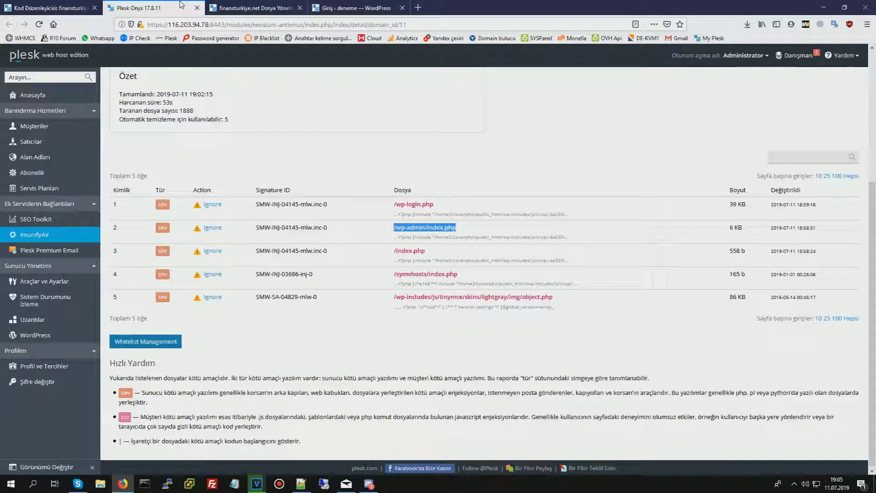
left_click_drag(394, 297, 466, 298)
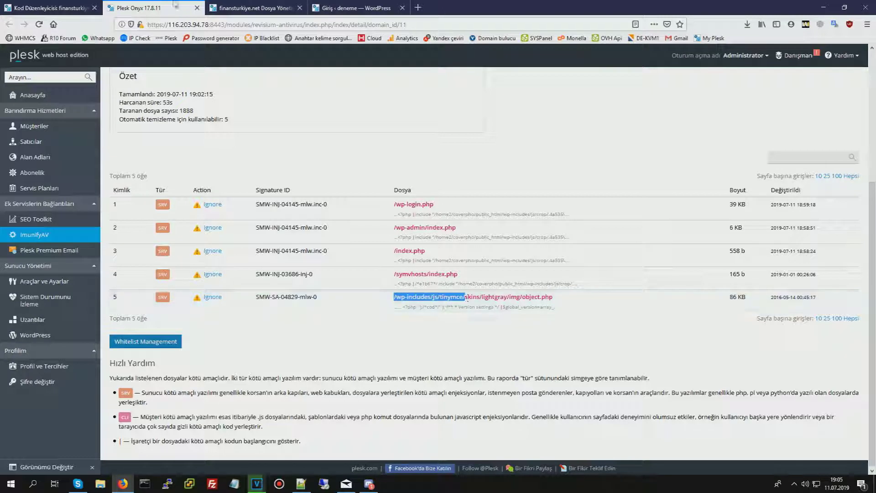
left_click(242, 8)
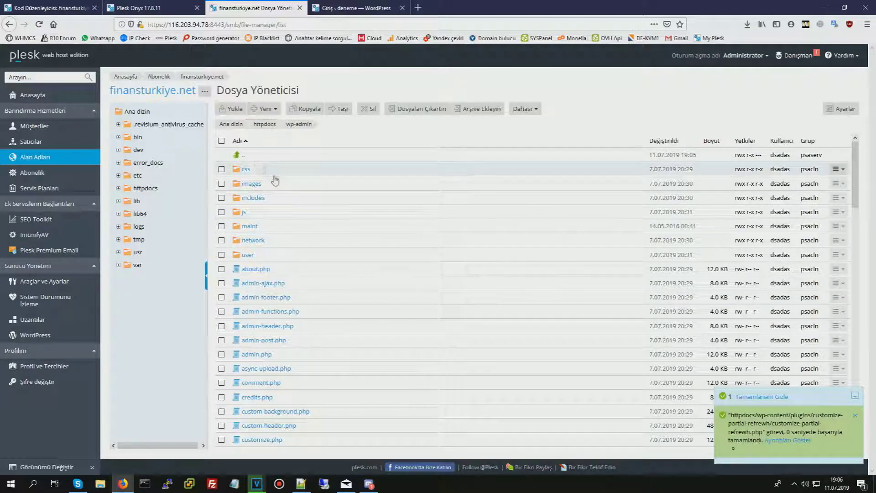
left_click(265, 124)
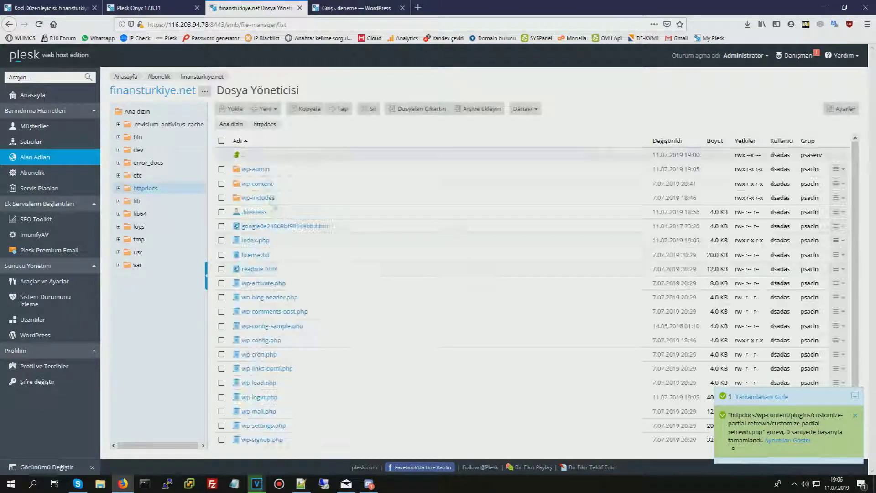
left_click_drag(257, 184, 255, 215)
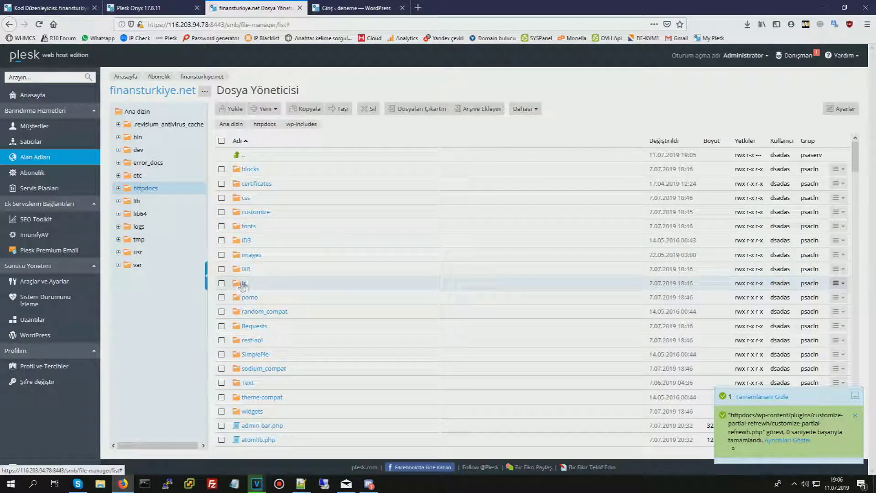
left_click(243, 284)
left_click(202, 7)
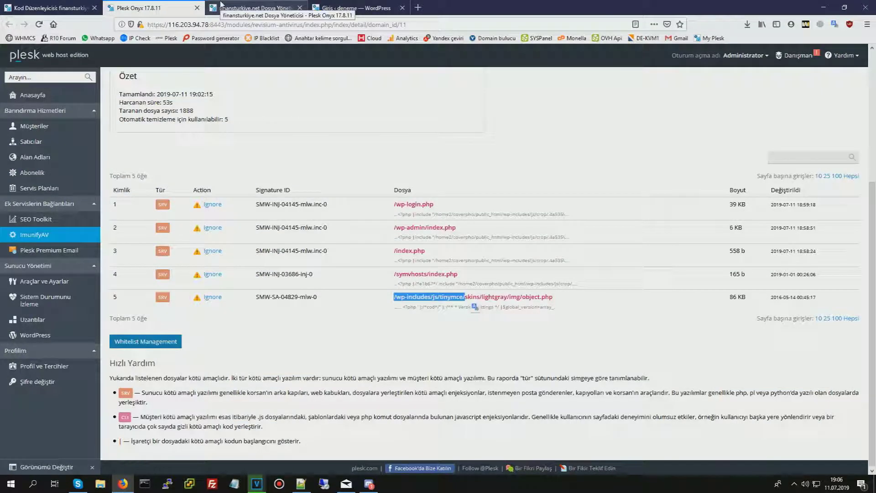
left_click(220, 6)
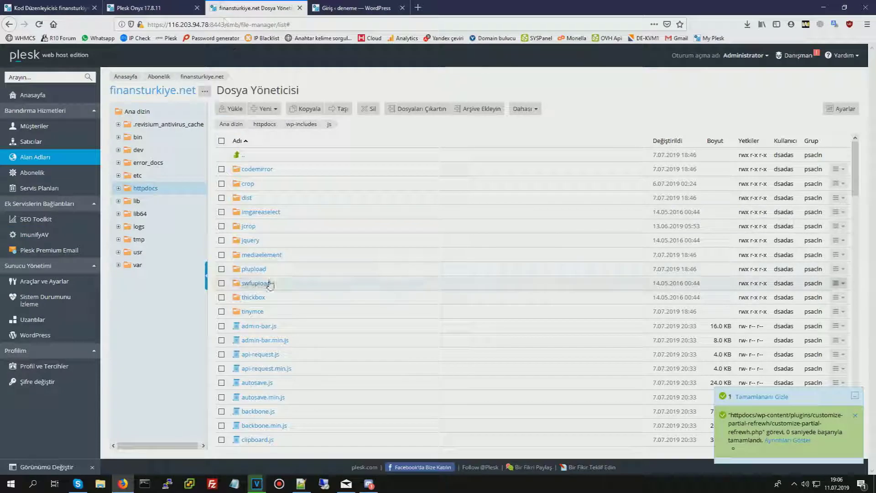
left_click(252, 311)
Step: Following the reported path, delete object.php from the skins/lightgray/img folder inside tinymce
left_click(201, 7)
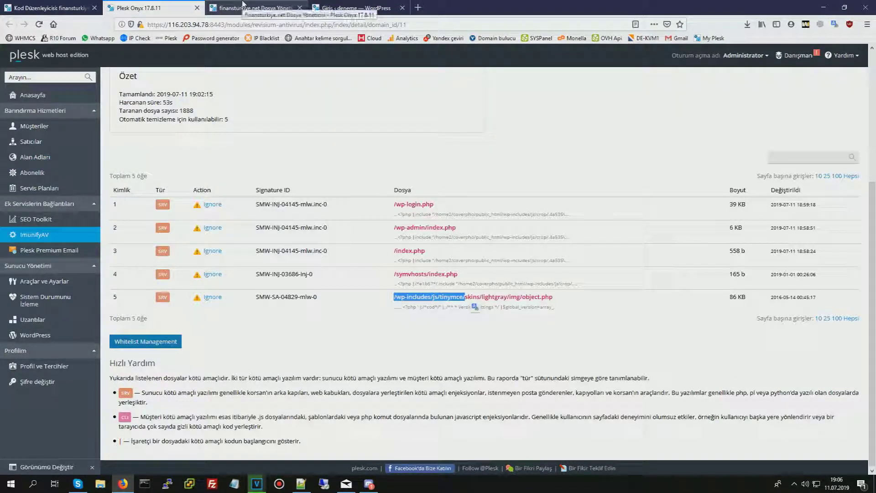
left_click(223, 5)
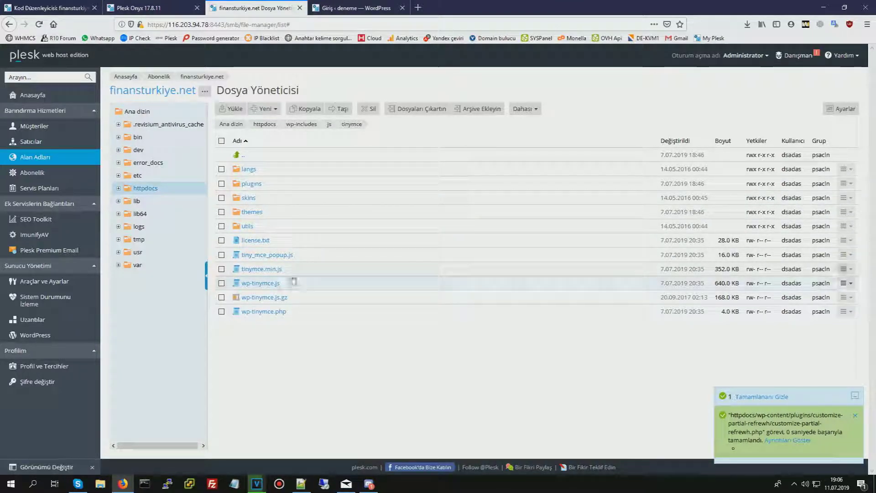
left_click(188, 6)
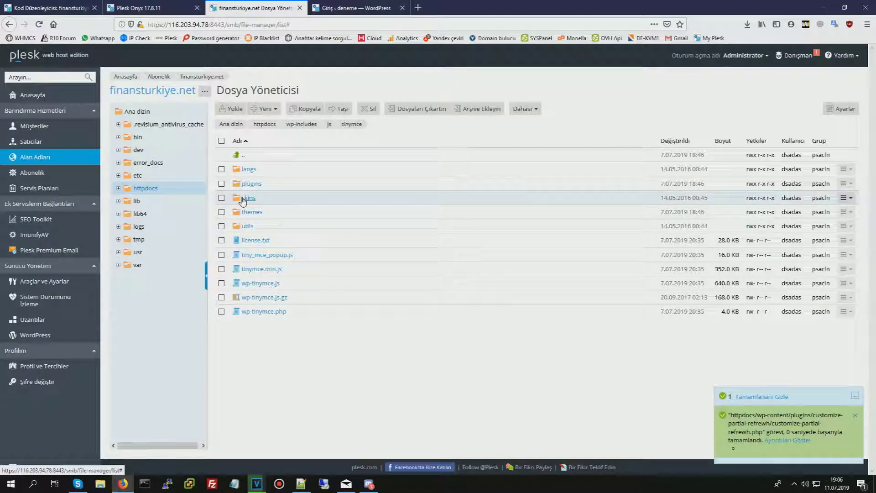
left_click(243, 196)
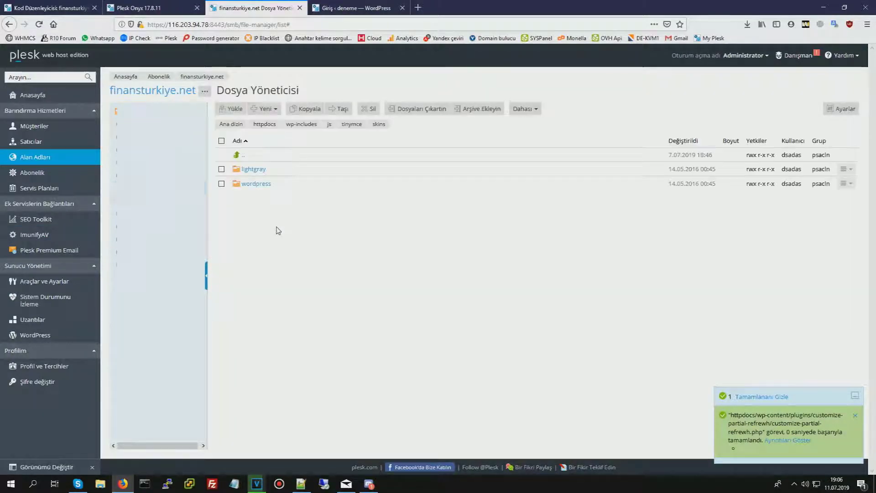
left_click(253, 170)
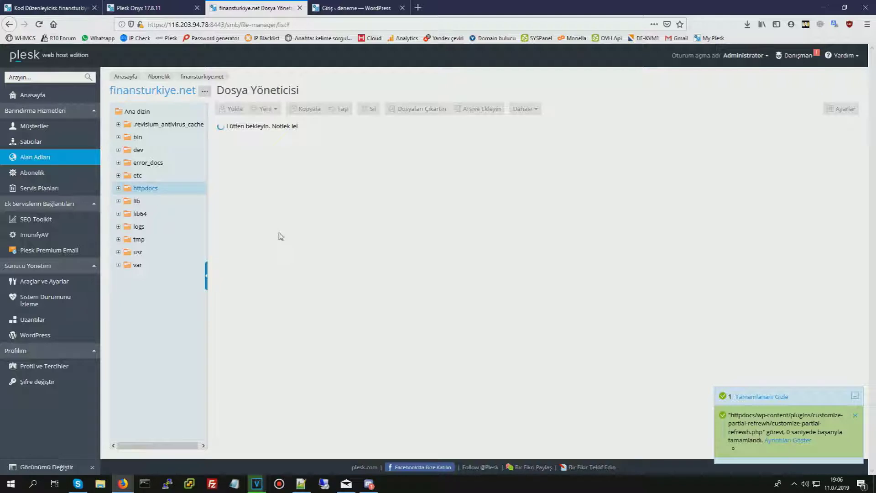
left_click(247, 184)
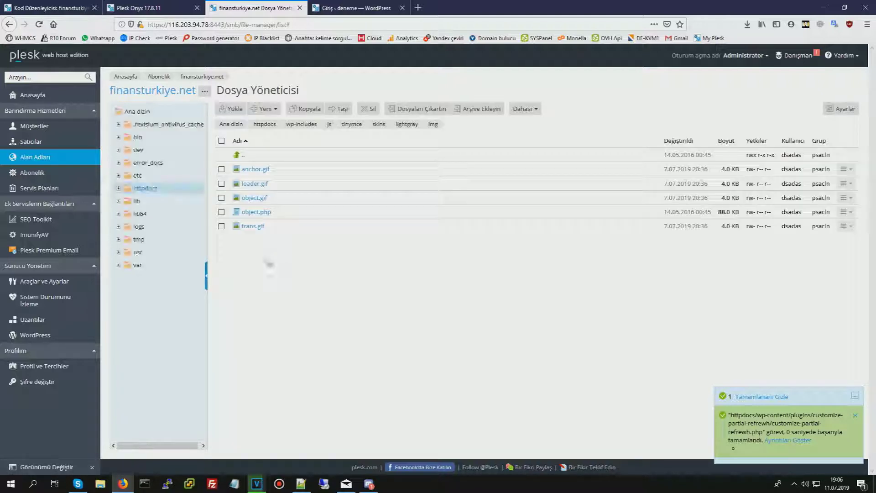
left_click(221, 212)
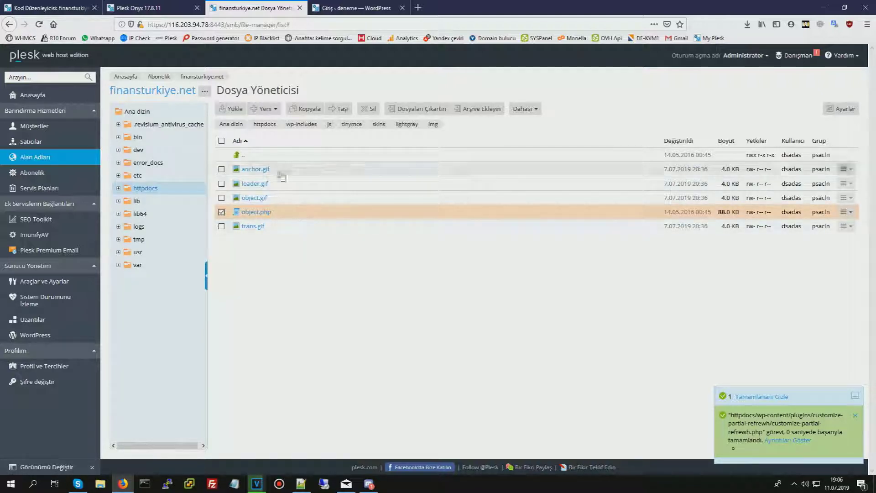
left_click(369, 108)
left_click(376, 273)
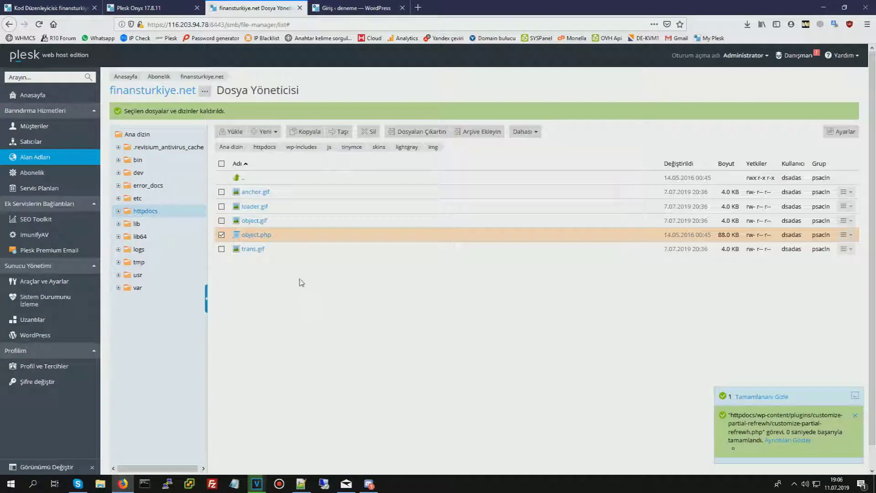
Step: Return to the ImunifyAV domain list, rescan finansturkiye.net and check its scan status
left_click(192, 7)
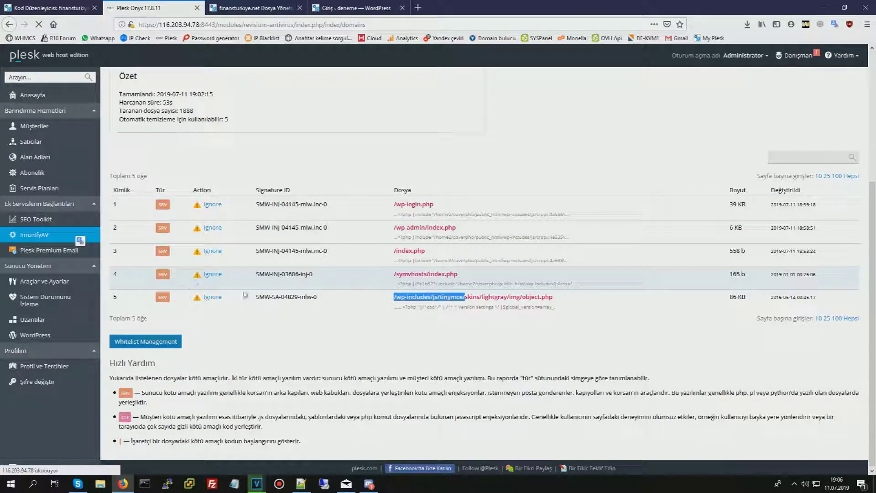
key("alt+Left")
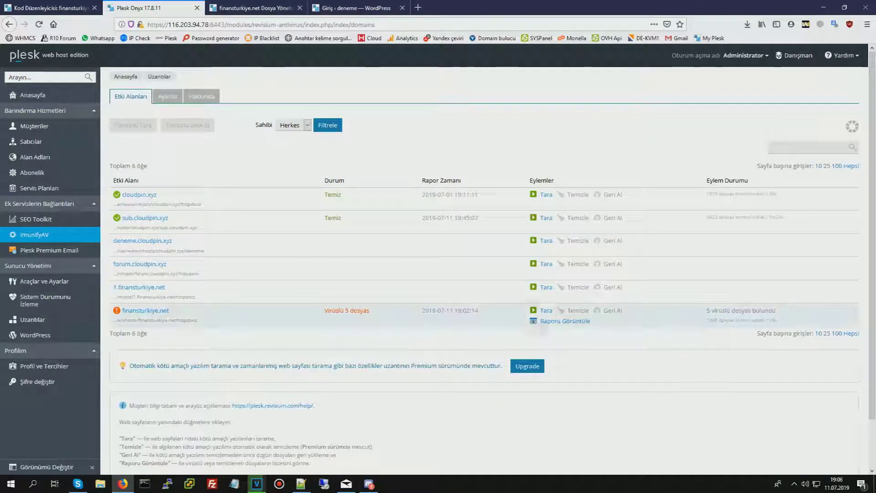
left_click(539, 311)
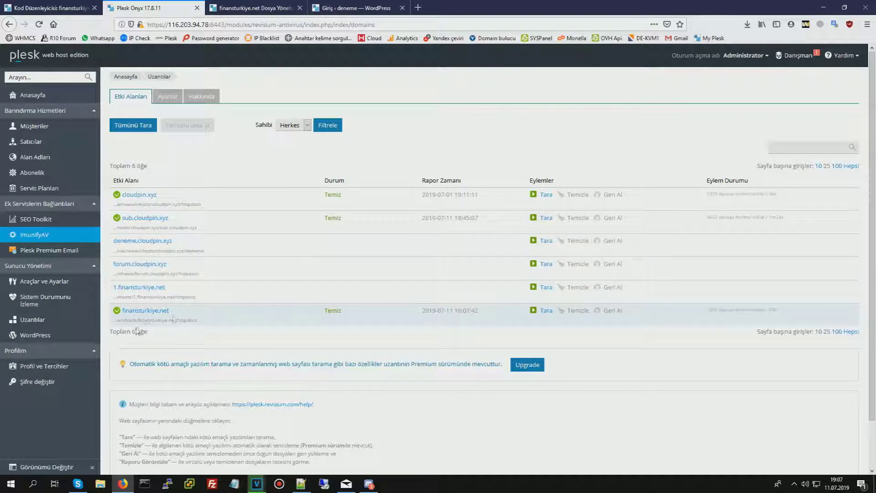
left_click_drag(121, 312, 211, 316)
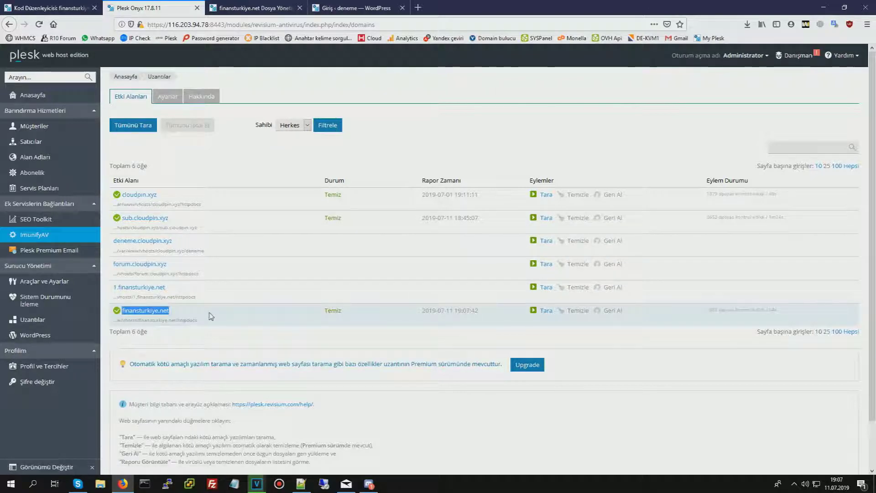
left_click(211, 316)
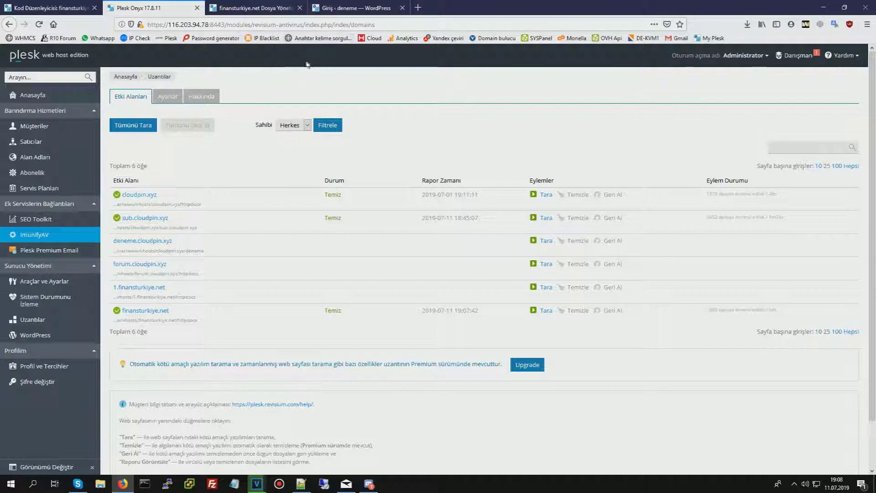
Step: Reopen the file manager from the finansturkiye.net overview and browse to httpdocs/wp-content/plugins
left_click(245, 5)
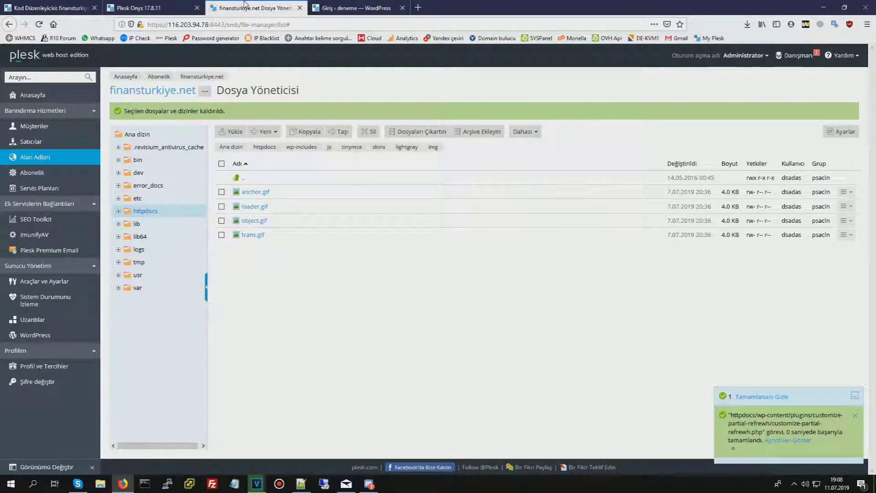
left_click(221, 78)
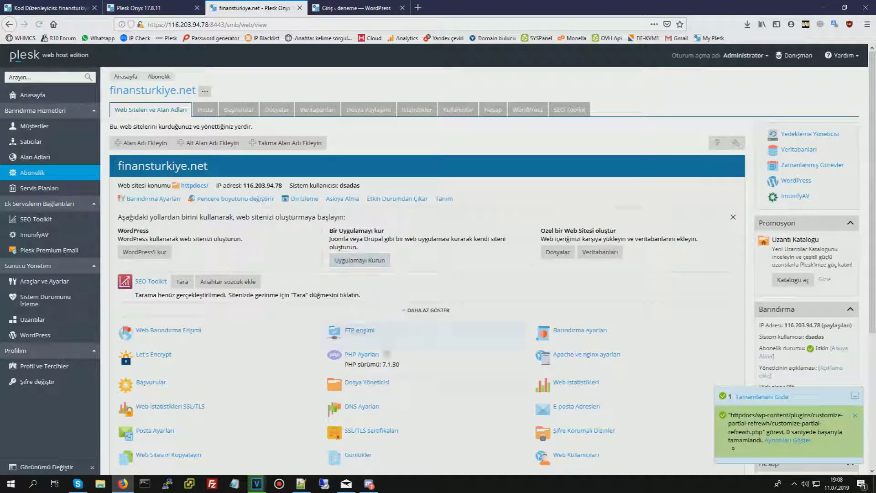
left_click(364, 383)
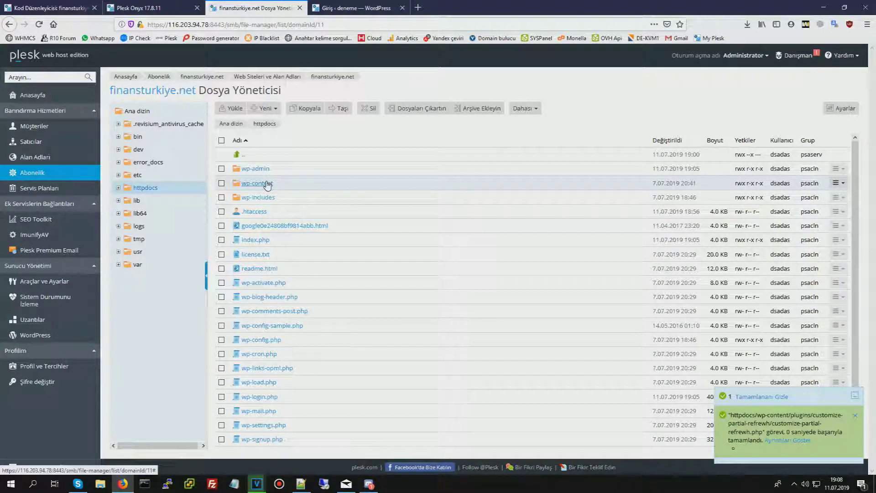
left_click(267, 184)
left_click(252, 184)
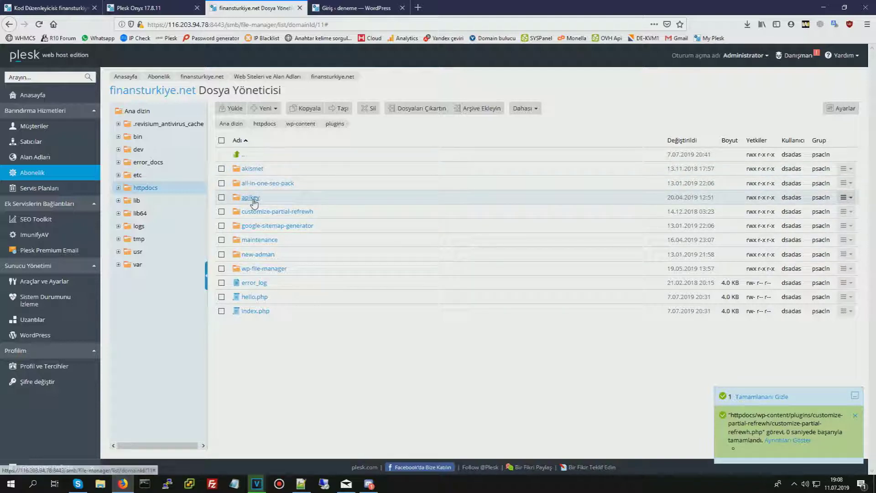
Step: Inspect the apikey plugin folder, then open customize-partial-refrewh.php from the customize-partial-refrewh plugin folder
left_click(251, 197)
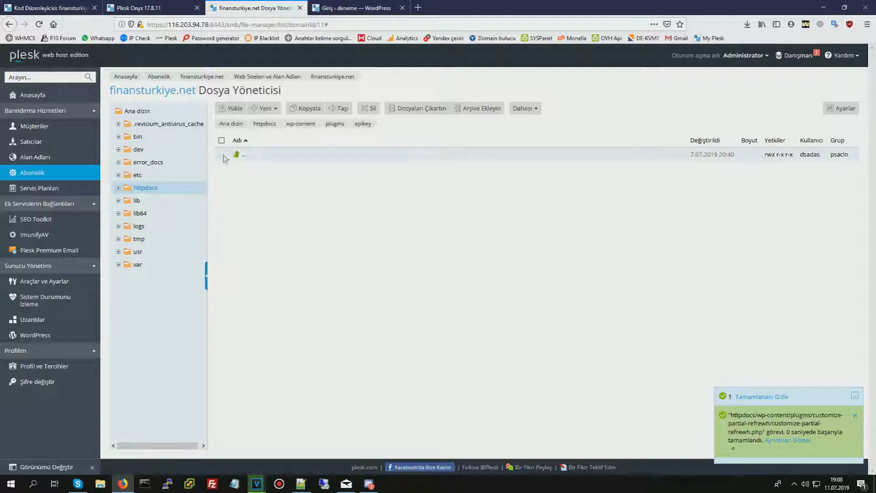
left_click(243, 155)
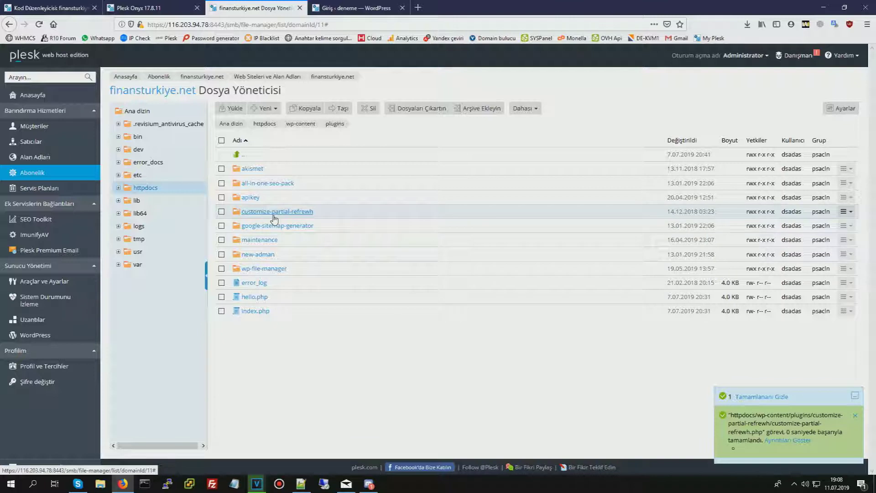
left_click(274, 214)
left_click(270, 169)
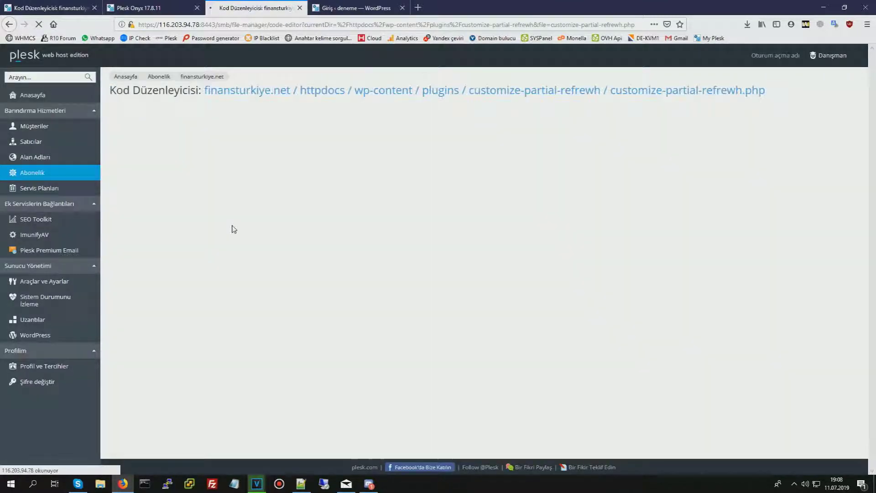
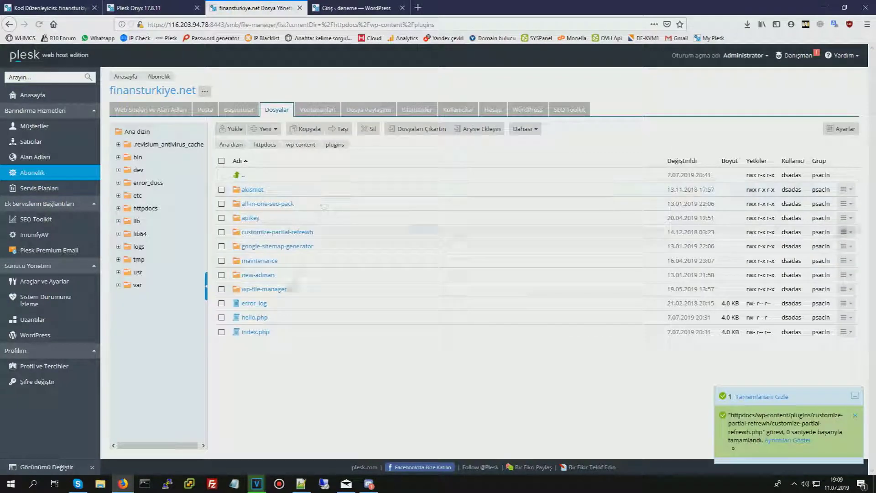
Step: Open sitemap.php from the google-sitemap-generator plugin folder and review its code through to the end
left_click(283, 247)
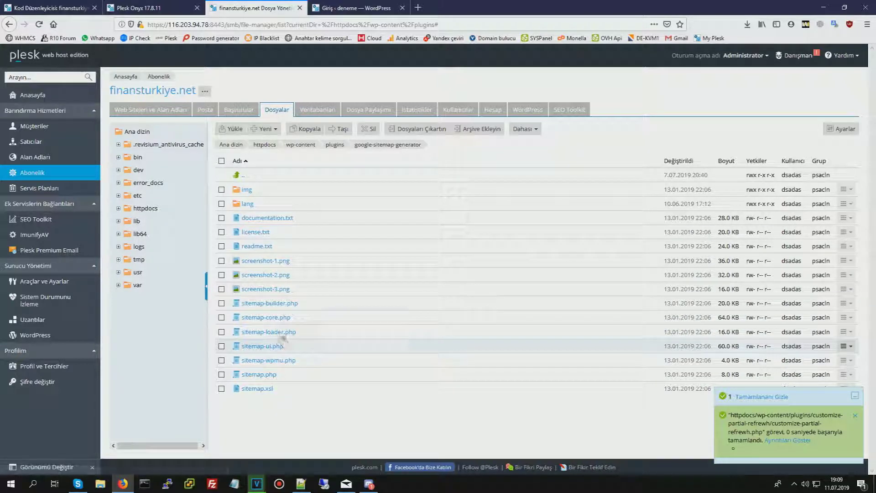
left_click(272, 377)
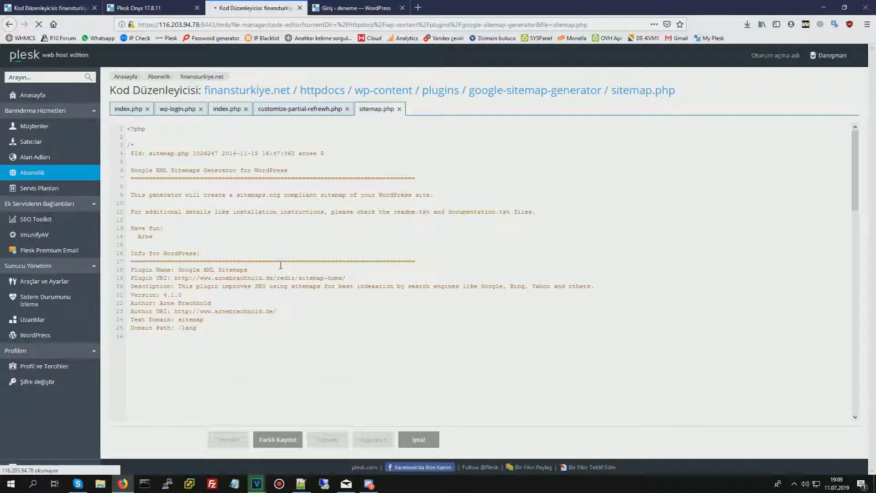
scroll(280, 265, "down", 15)
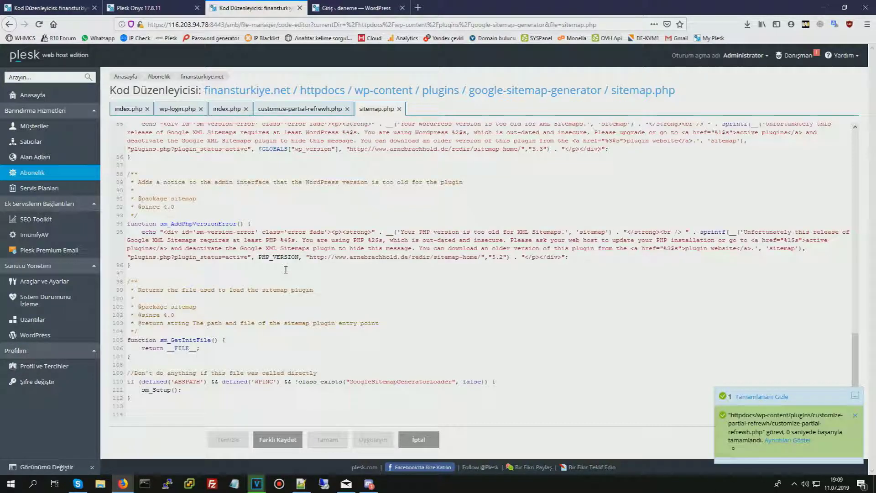
Step: Return to the plugins folder, open new-adman.php from the new-adman plugin folder and review its code
left_click(455, 94)
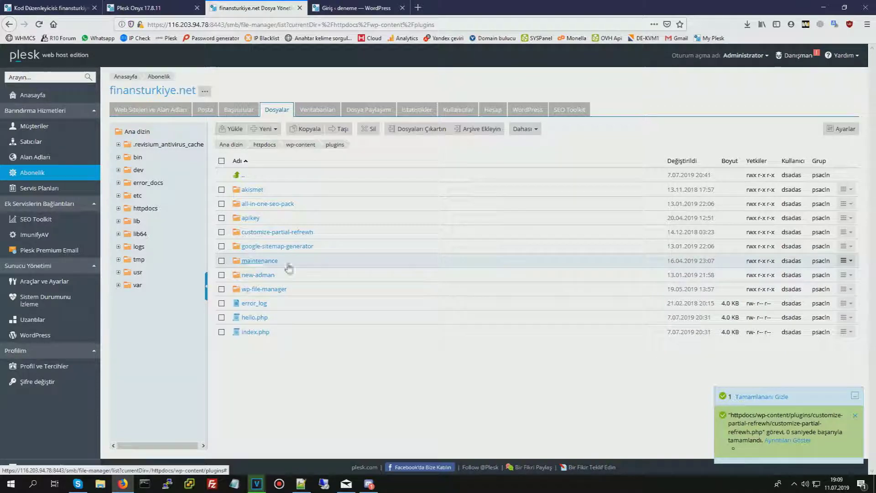
left_click(258, 275)
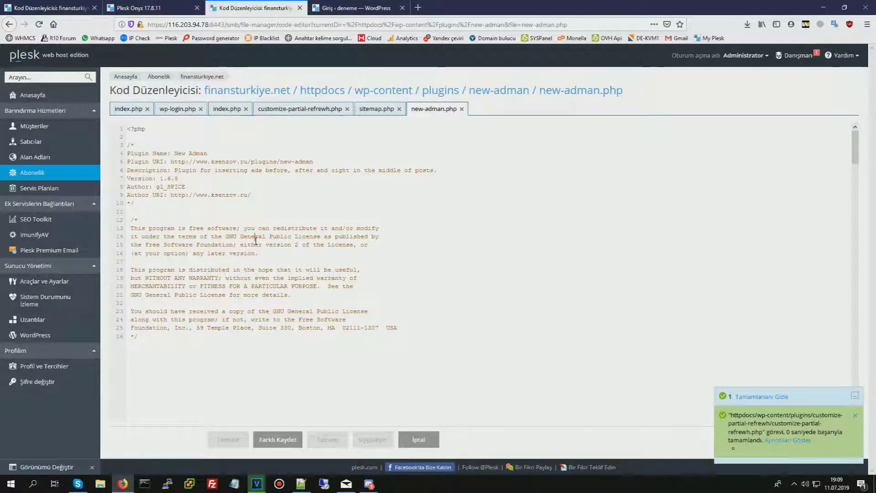
scroll(256, 241, "down", 5)
scroll(257, 243, "down", 15)
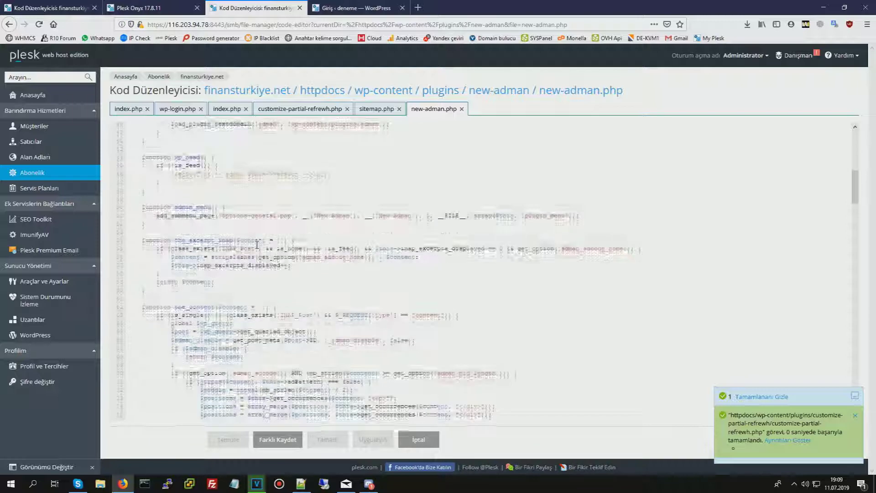
scroll(257, 245, "down", 15)
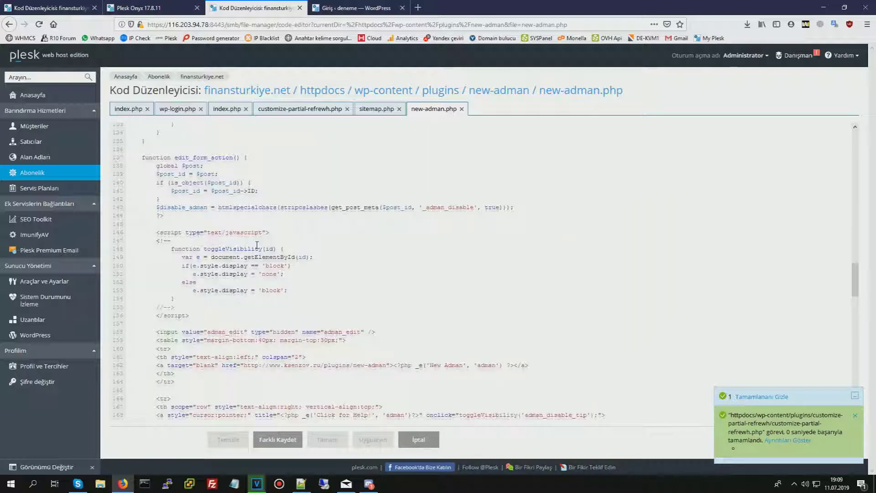
scroll(257, 245, "down", 15)
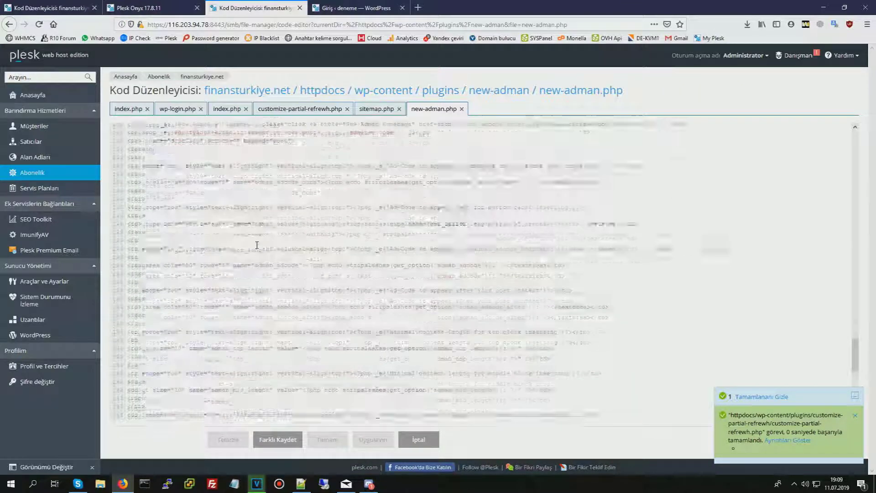
Step: Return to the plugins folder, open file_folder_manager.php from the wp-file-manager plugin folder and review its code through to the end
left_click(441, 91)
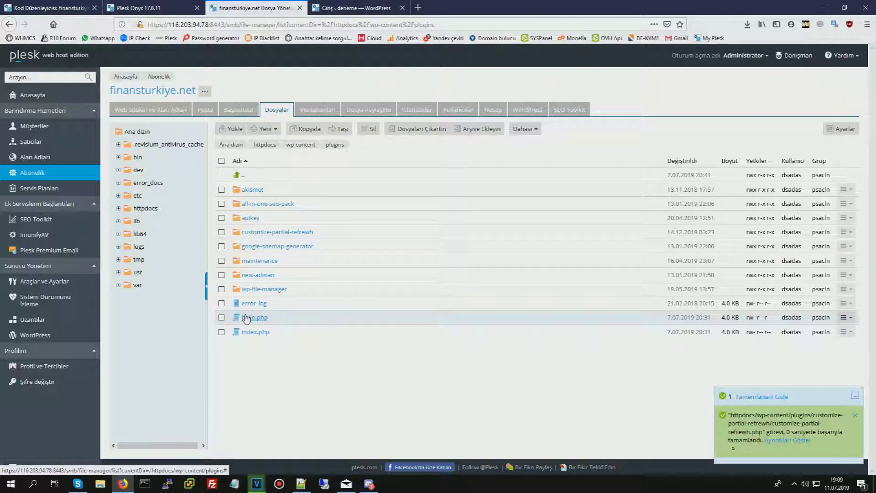
left_click(253, 296)
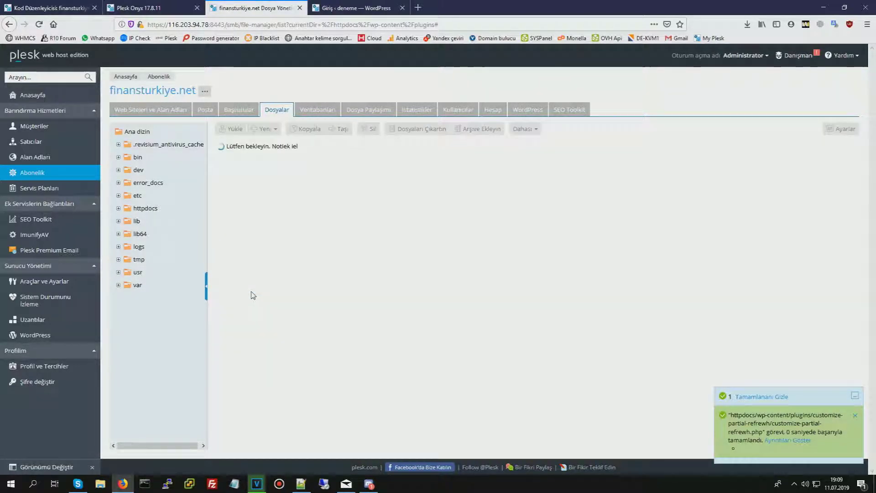
left_click(266, 291)
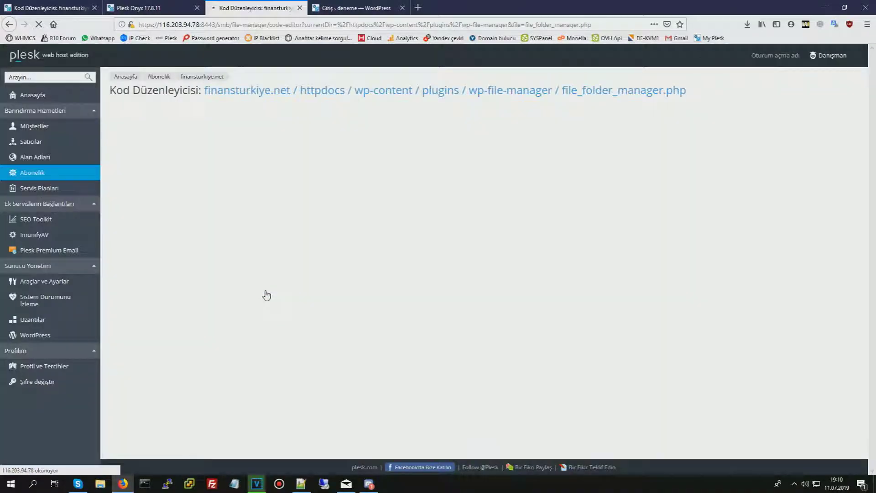
scroll(283, 298, "down", 5)
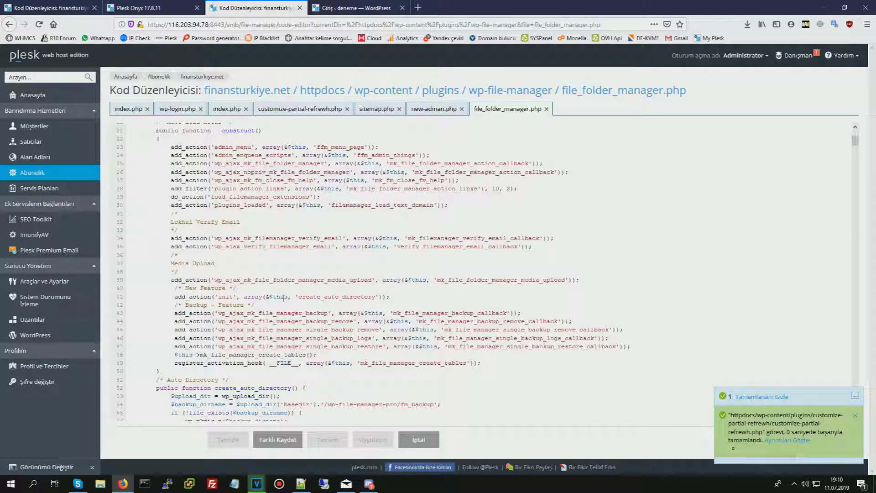
scroll(284, 298, "down", 15)
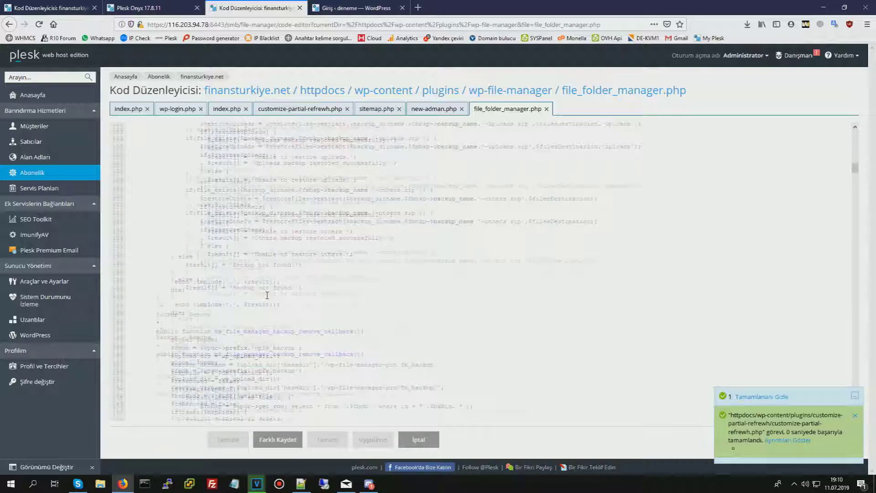
scroll(269, 294, "down", 6)
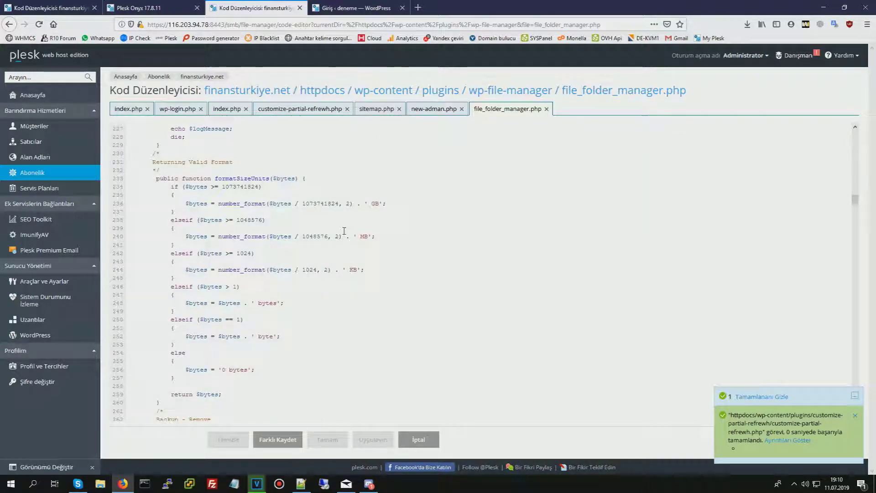
scroll(342, 270, "down", 16)
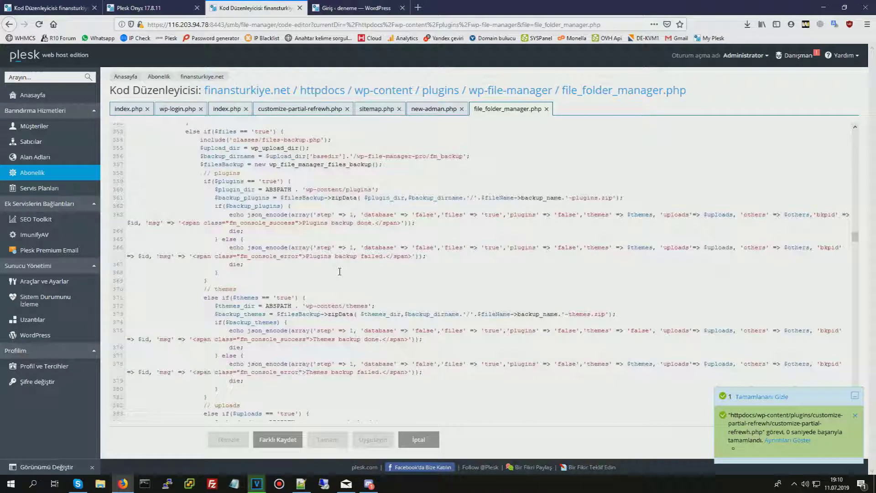
scroll(340, 272, "down", 15)
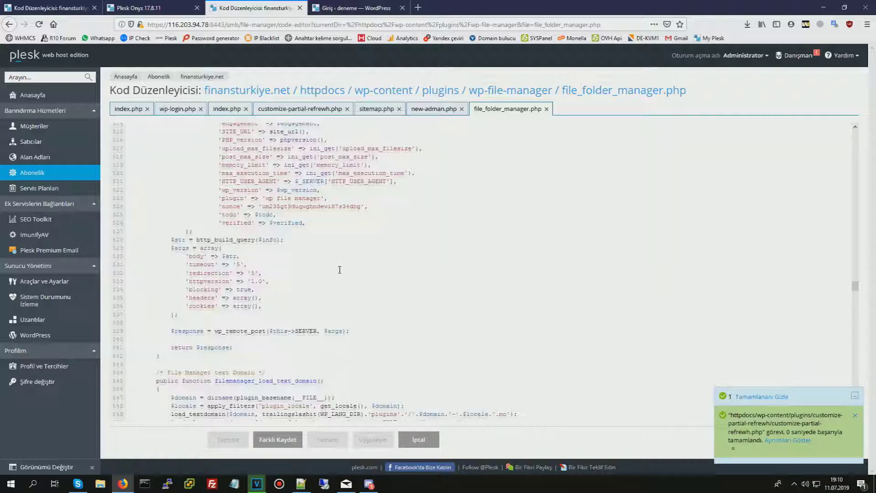
scroll(340, 269, "down", 15)
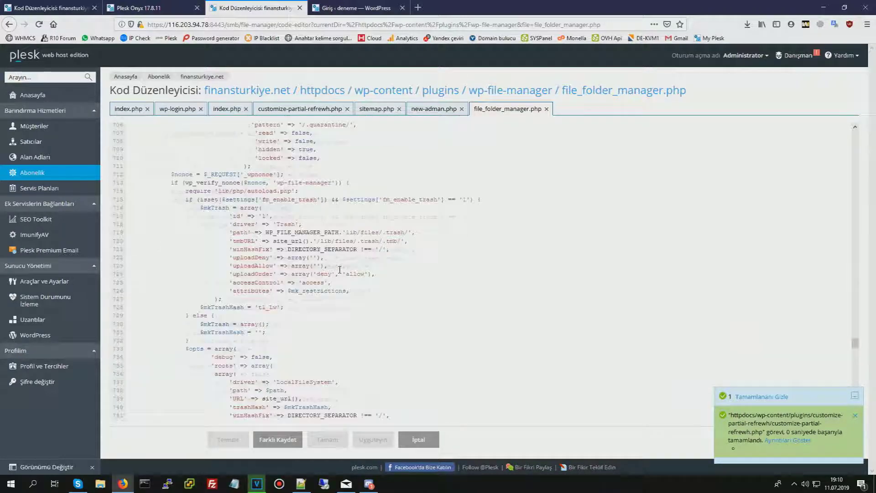
scroll(339, 270, "down", 15)
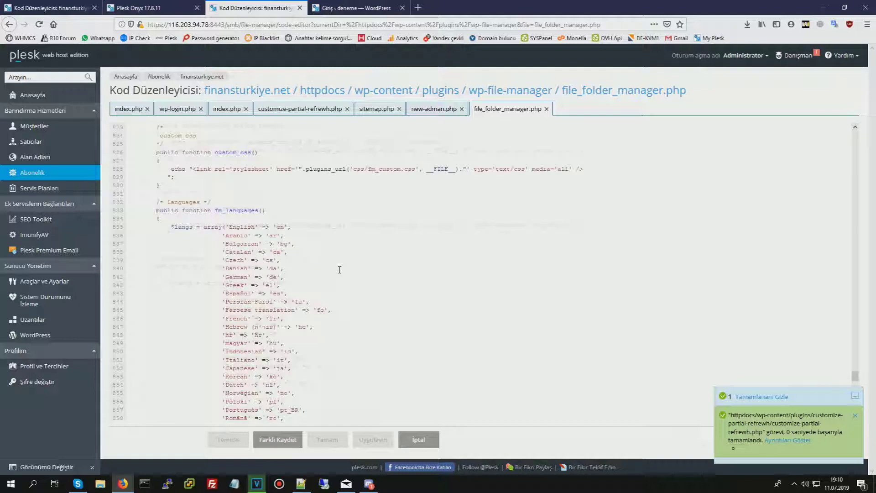
scroll(340, 270, "down", 15)
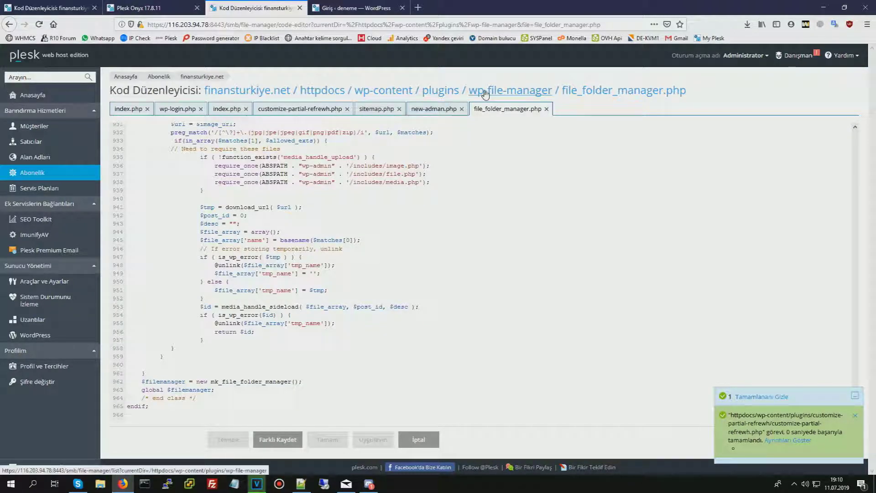
Step: Return to the plugins folder and back up the customize-partial-refrewh folder into a zip archive named eklenti-yedek
left_click(440, 94)
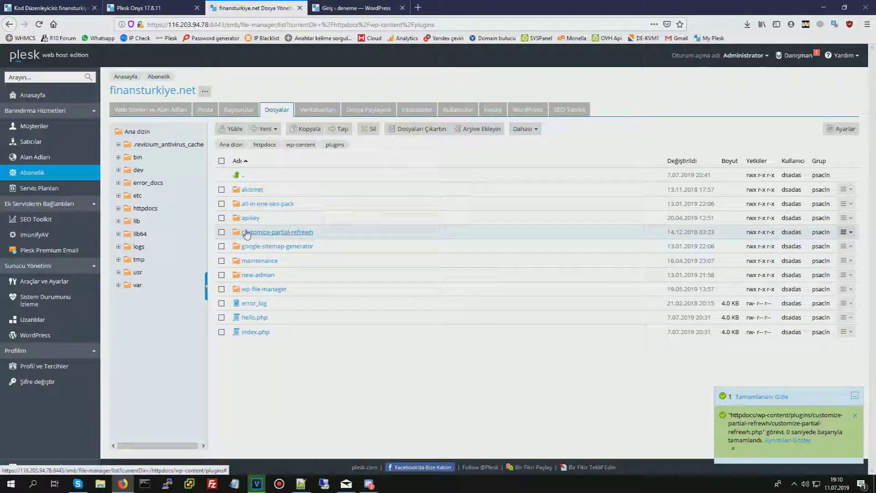
left_click(222, 232)
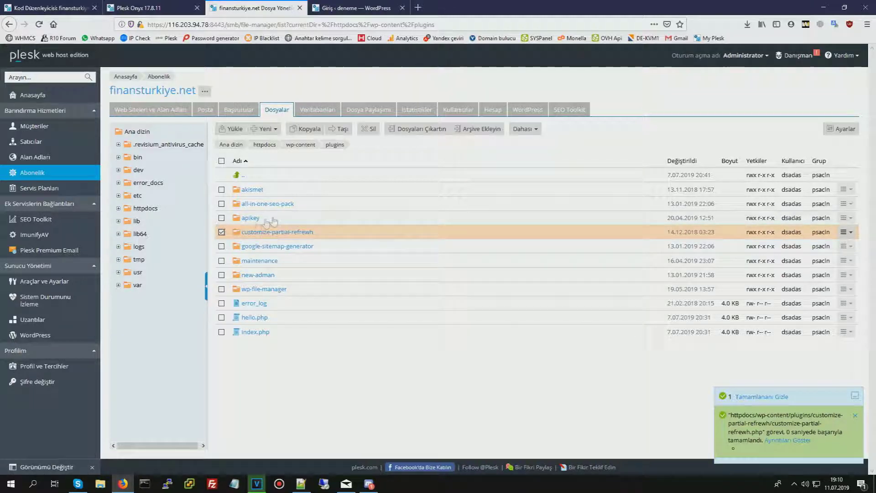
left_click(372, 132)
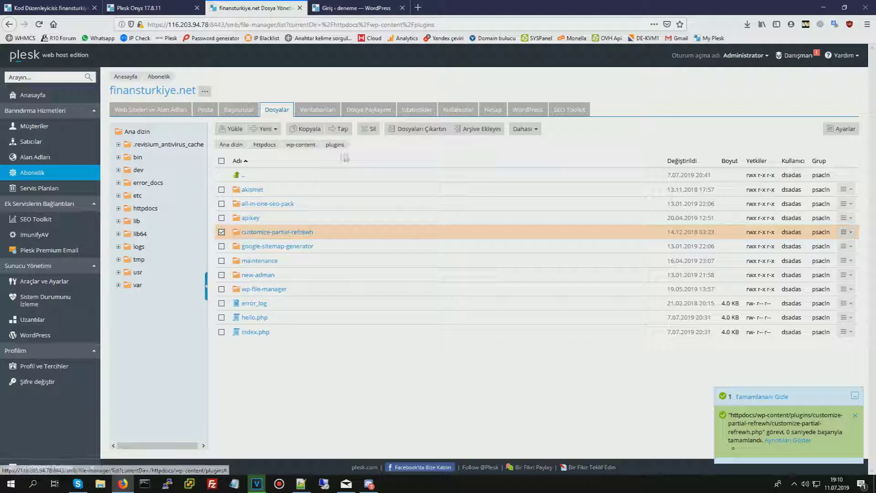
left_click(476, 132)
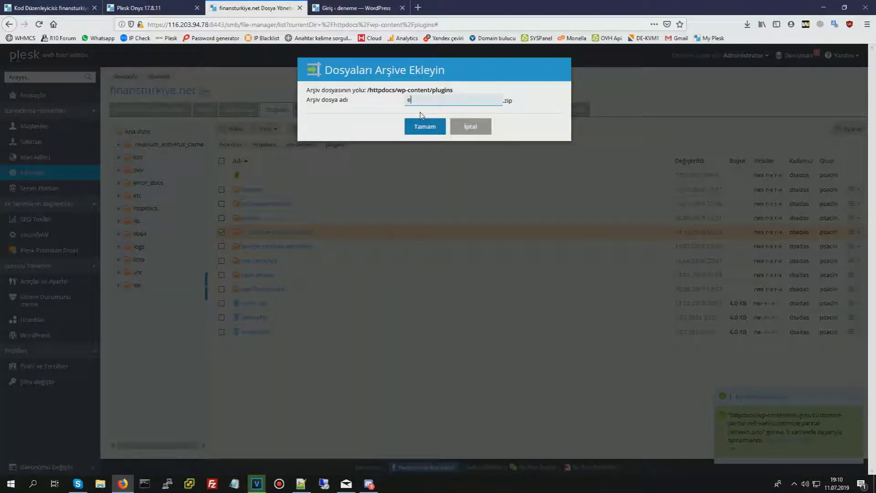
type("eklenti-yedek")
key("Return")
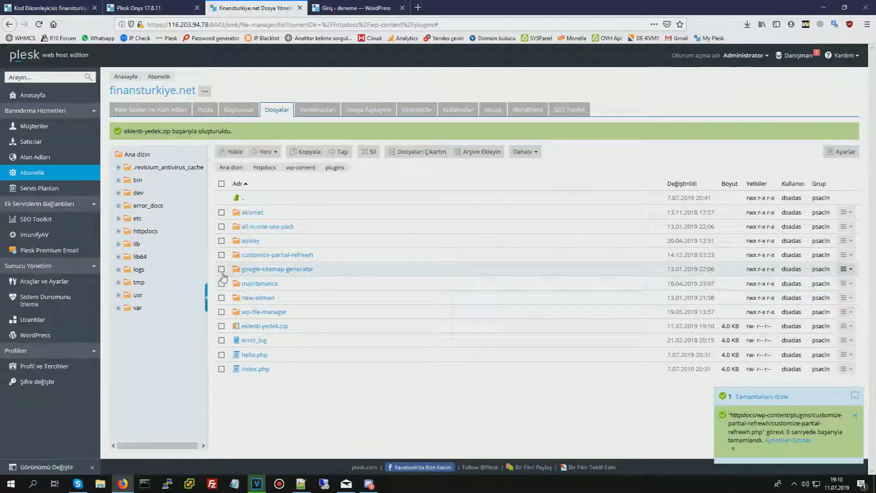
Step: Delete the customize-partial-refrewh folder from the plugins directory and confirm its removal
left_click(221, 255)
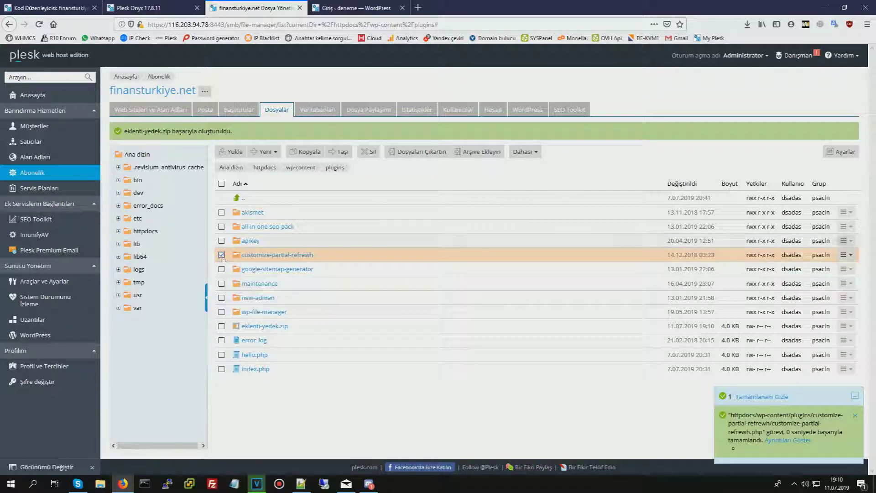
left_click(369, 151)
left_click(382, 270)
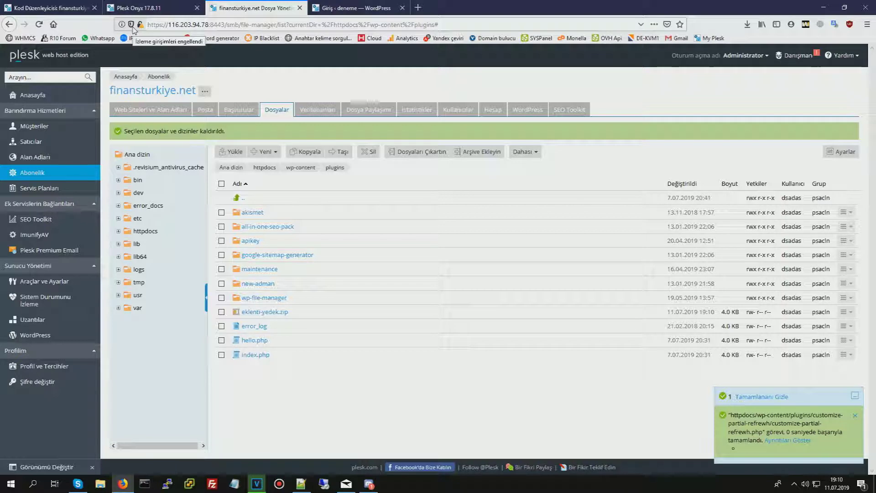
Step: Open ImunifyAV in a separate browser tab and start a new scan of finansturkiye.net
left_click(59, 236)
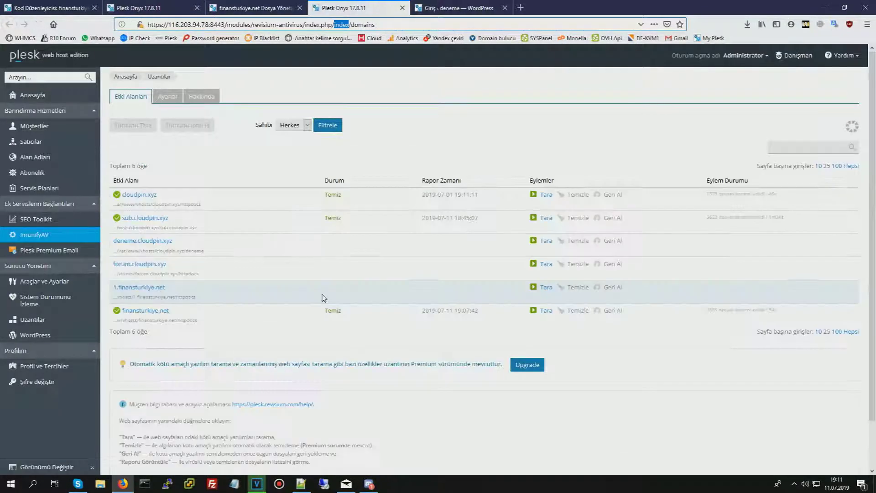
left_click(543, 311)
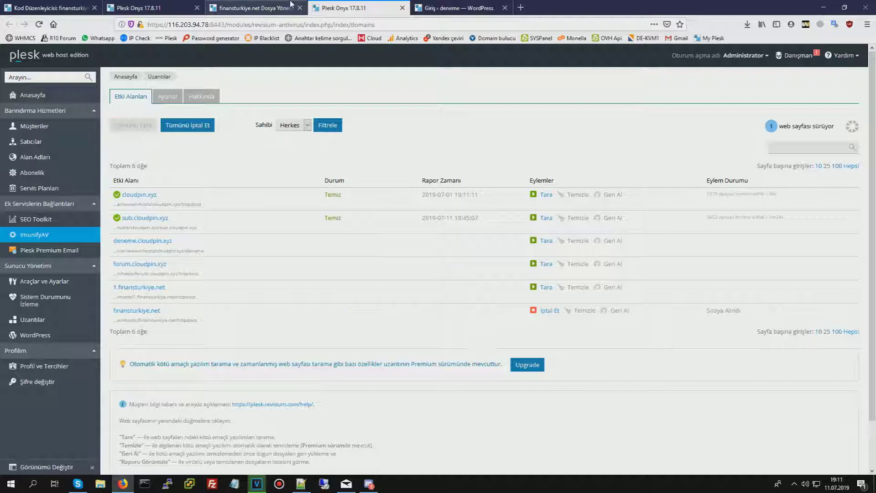
Step: Return to the file manager and browse to httpdocs/wp-content/themes to examine the theme folders
left_click(290, 5)
left_click(306, 173)
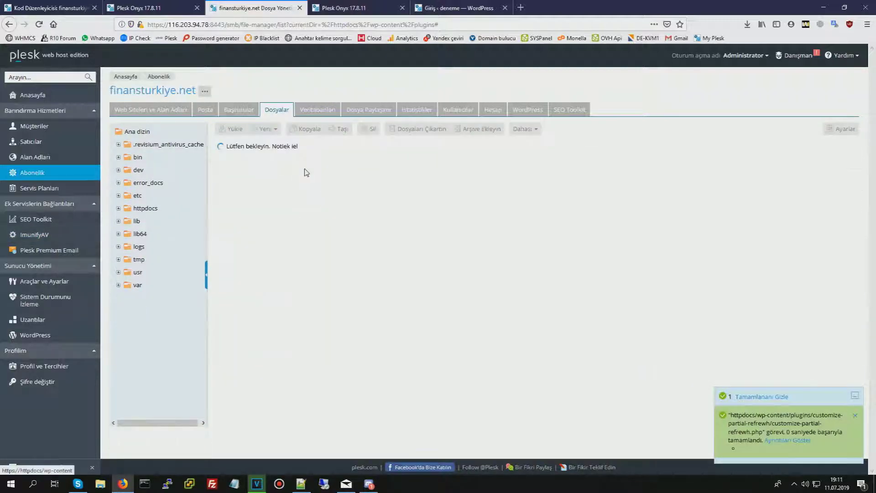
right_click(251, 223)
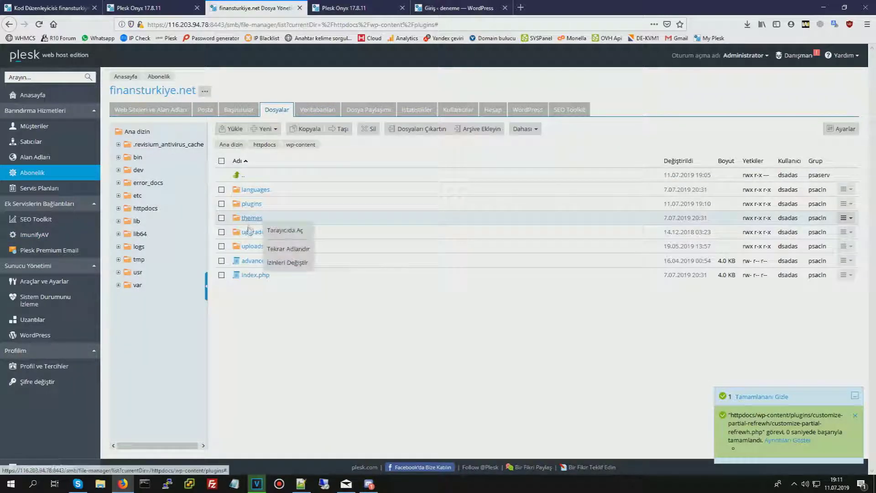
left_click(251, 219)
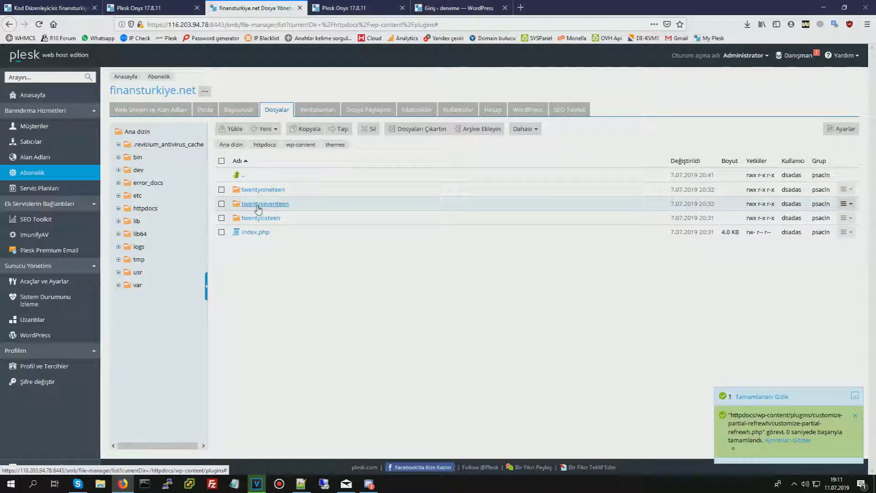
Step: Check the progress of the finansturkiye.net scan in the ImunifyAV domain list
left_click(356, 8)
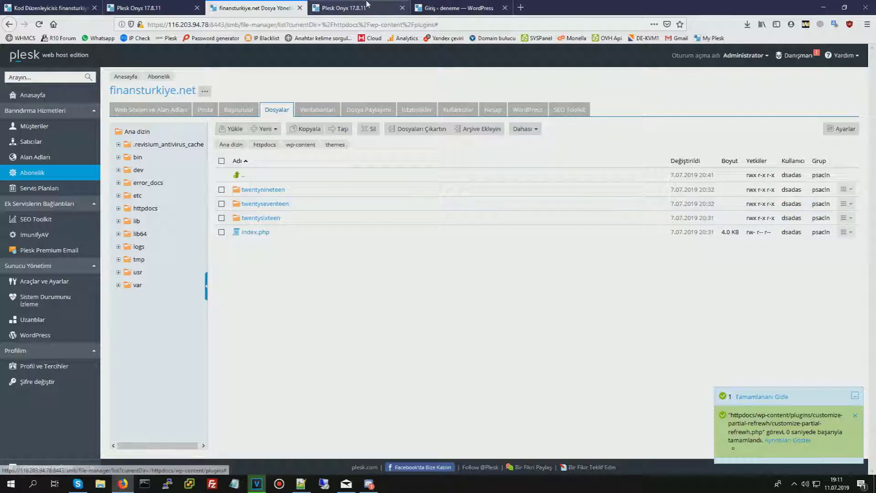
double_click(341, 24)
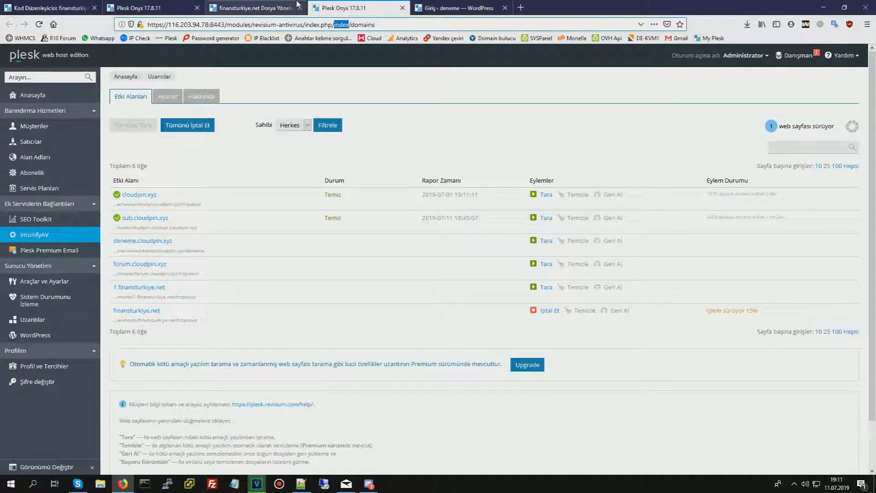
left_click(296, 6)
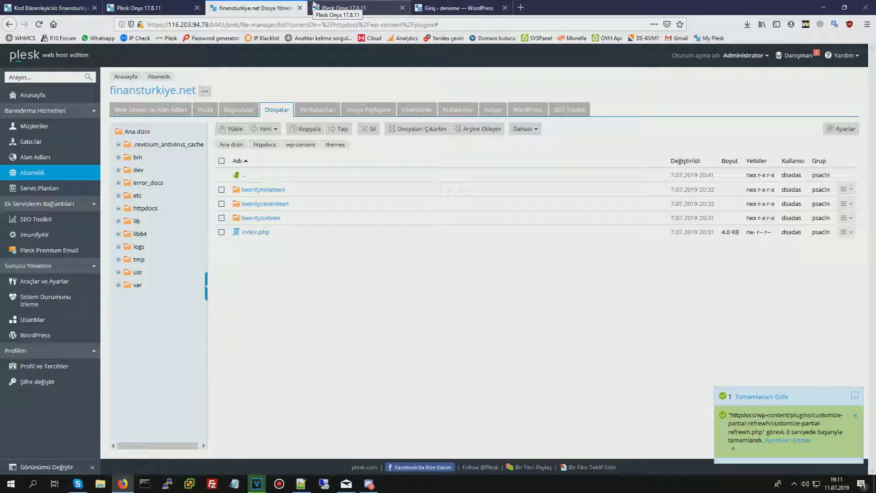
left_click(315, 6)
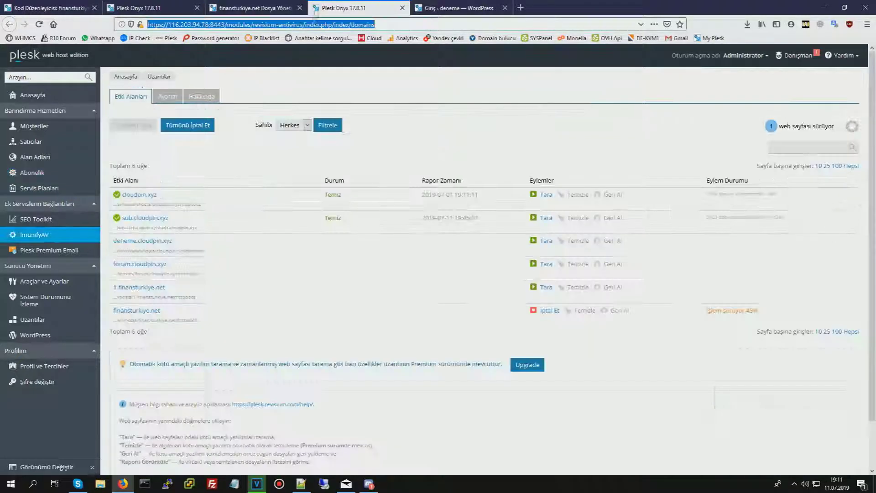